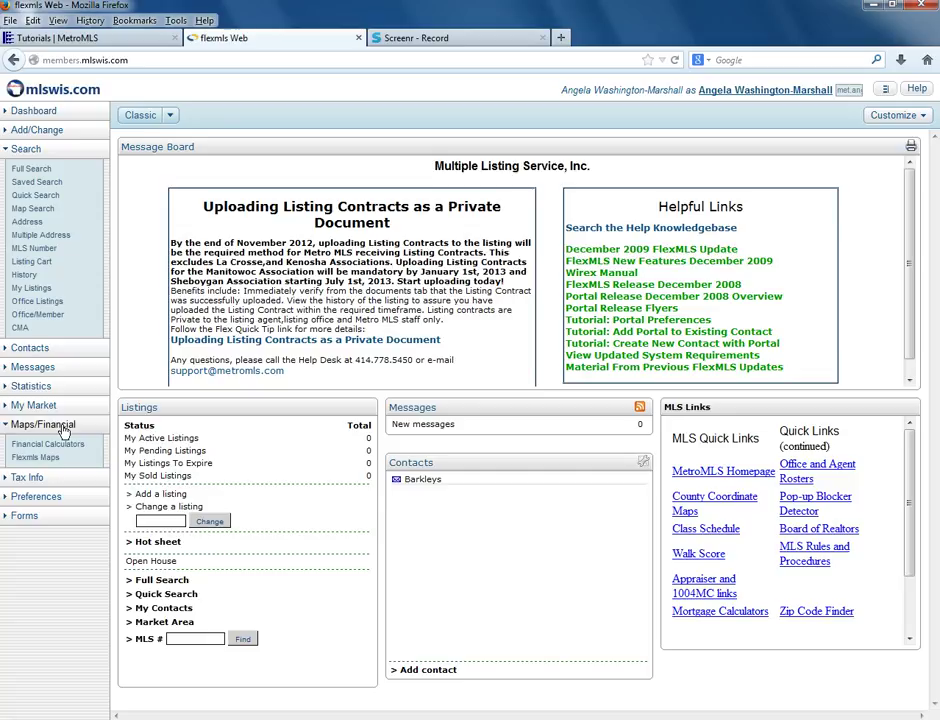
# Open Flexmls Maps to show the road map of the Milwaukee–Waukesha area
pyautogui.click(36, 458)
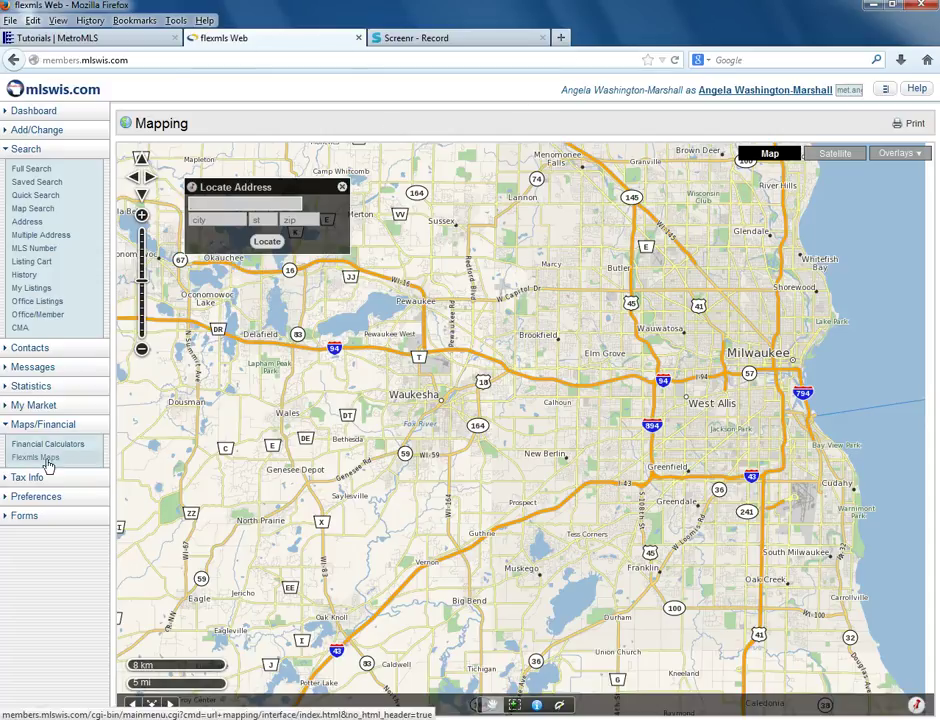
# Locate the property's street address in city milwaukee, state wi, placing a red pin on the map
pyautogui.click(256, 205)
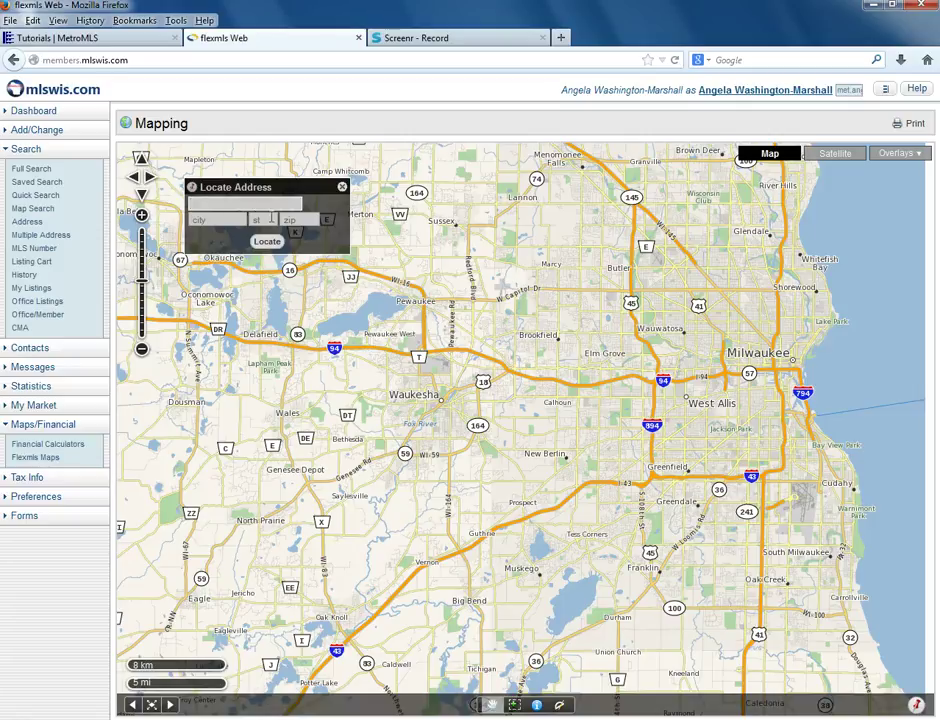
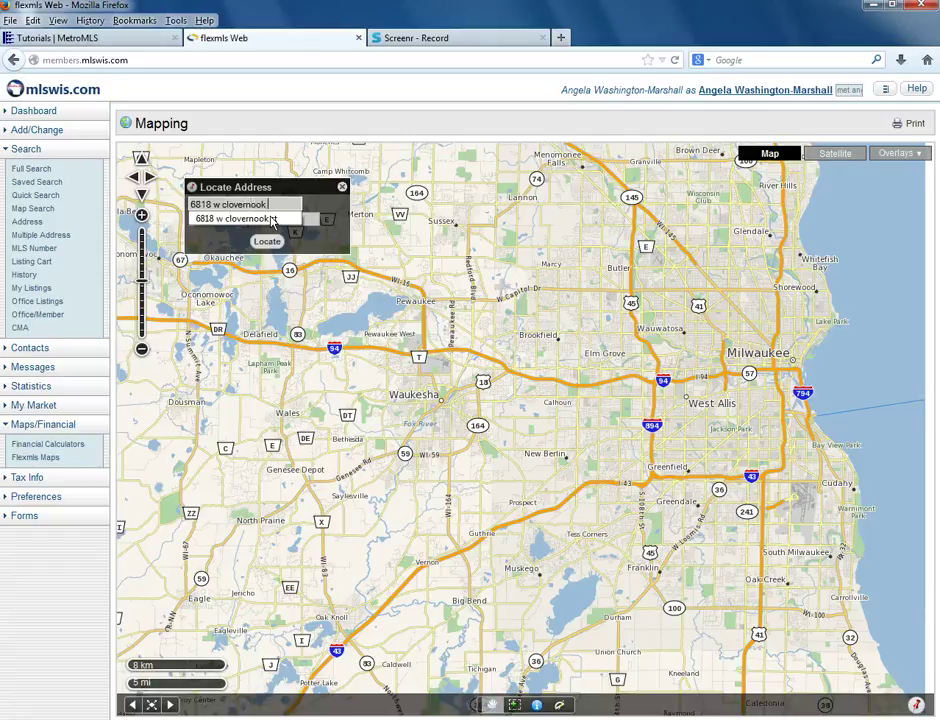
pyautogui.click(272, 220)
pyautogui.write('milw')
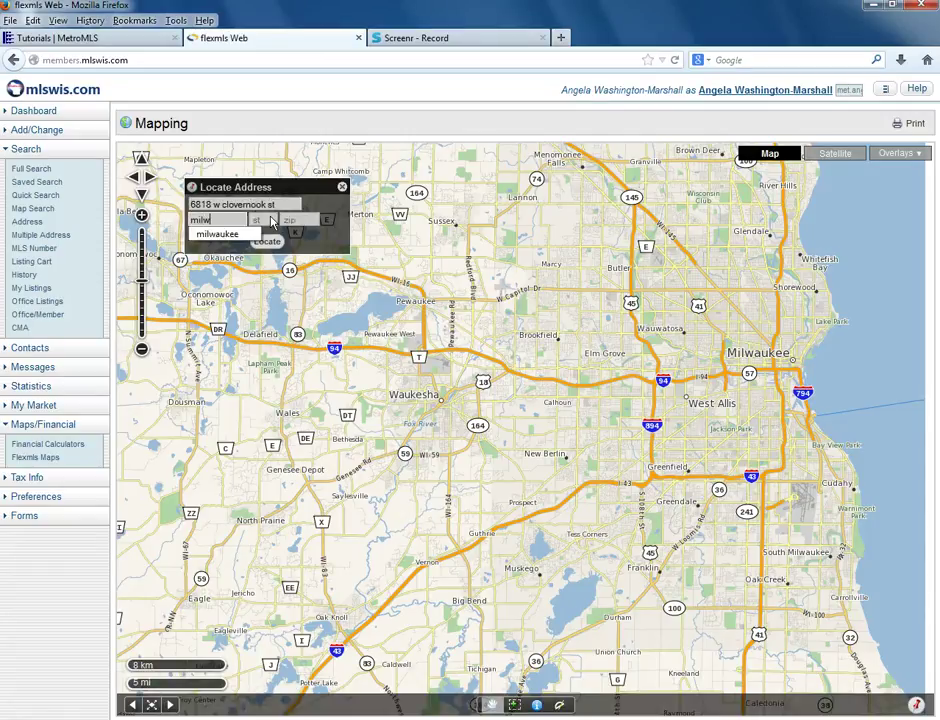
pyautogui.write('aukee')
pyautogui.press('Tab')
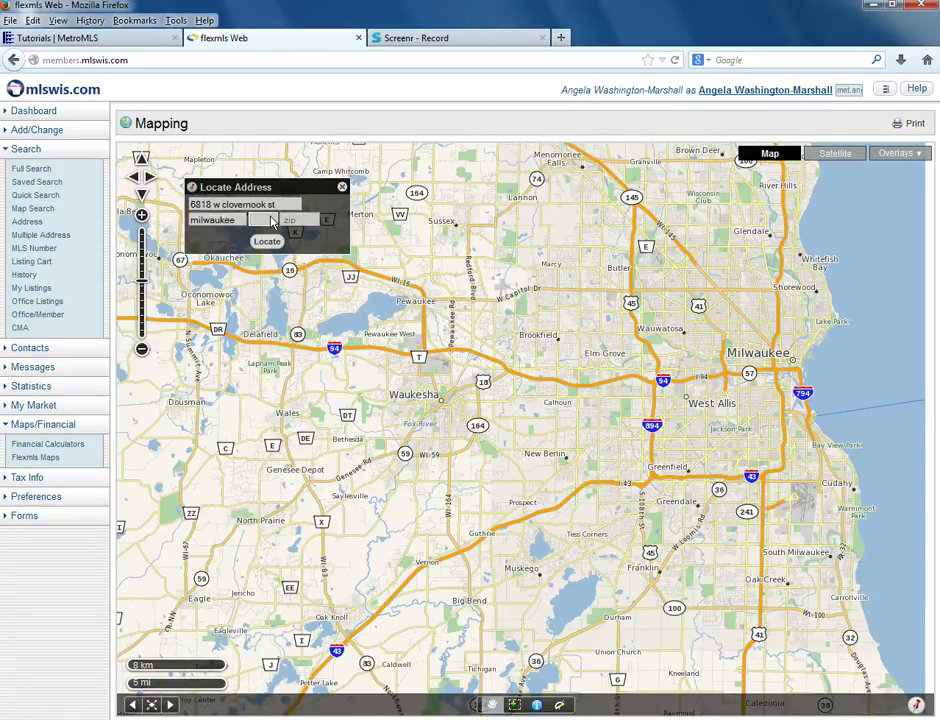
pyautogui.write('wi')
pyautogui.click(268, 237)
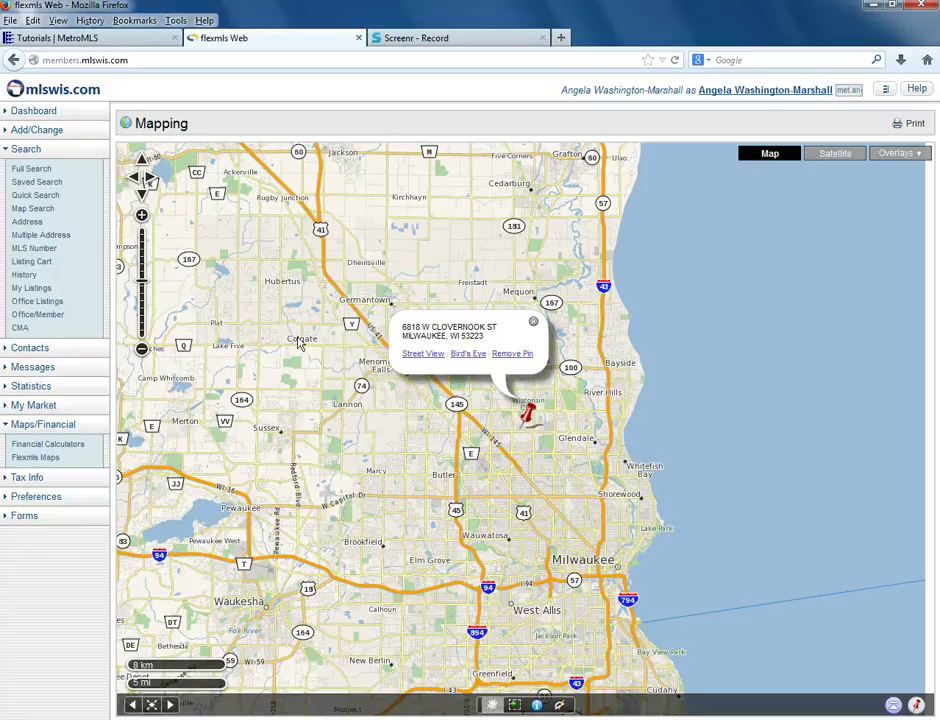
# Zoom in to street level and center the map on the red pin near W Mill Rd
pyautogui.moveTo(308, 308); pyautogui.dragTo(340, 329)
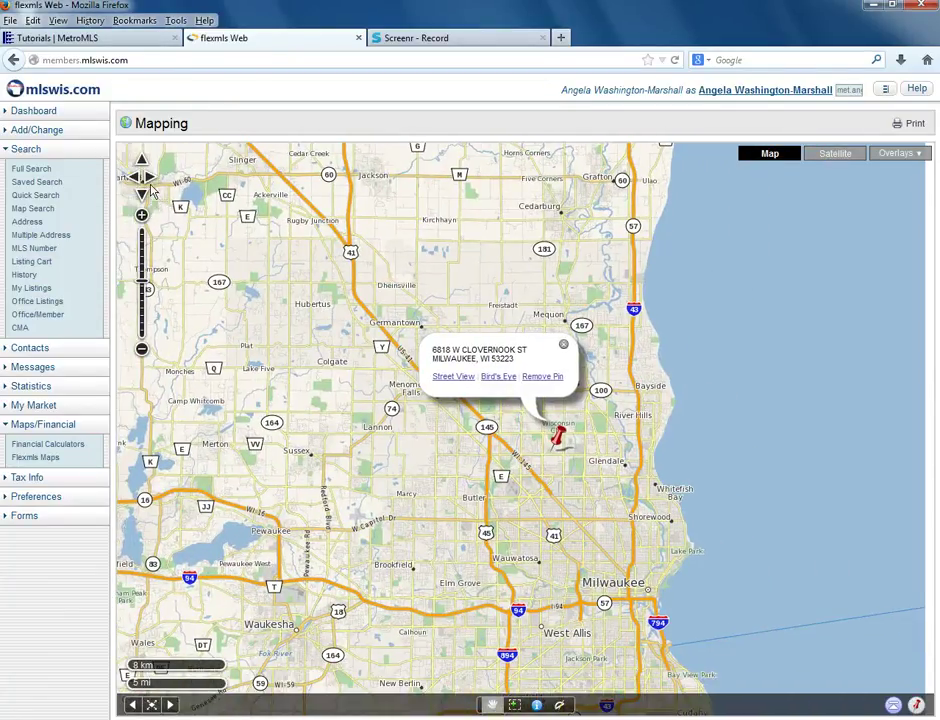
pyautogui.moveTo(160, 184); pyautogui.dragTo(133, 183)
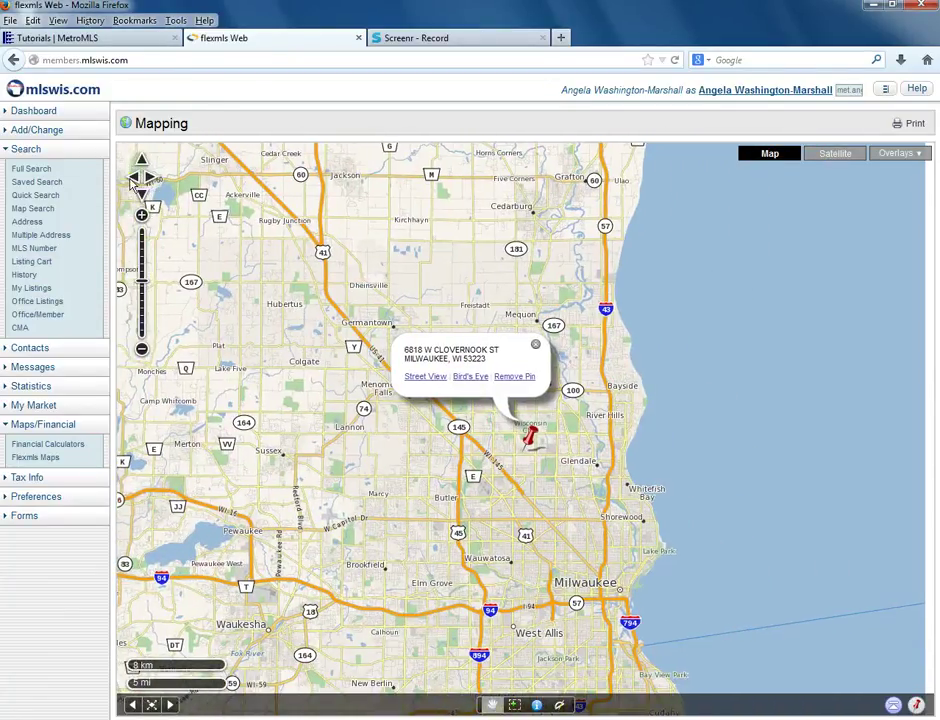
pyautogui.click(132, 179)
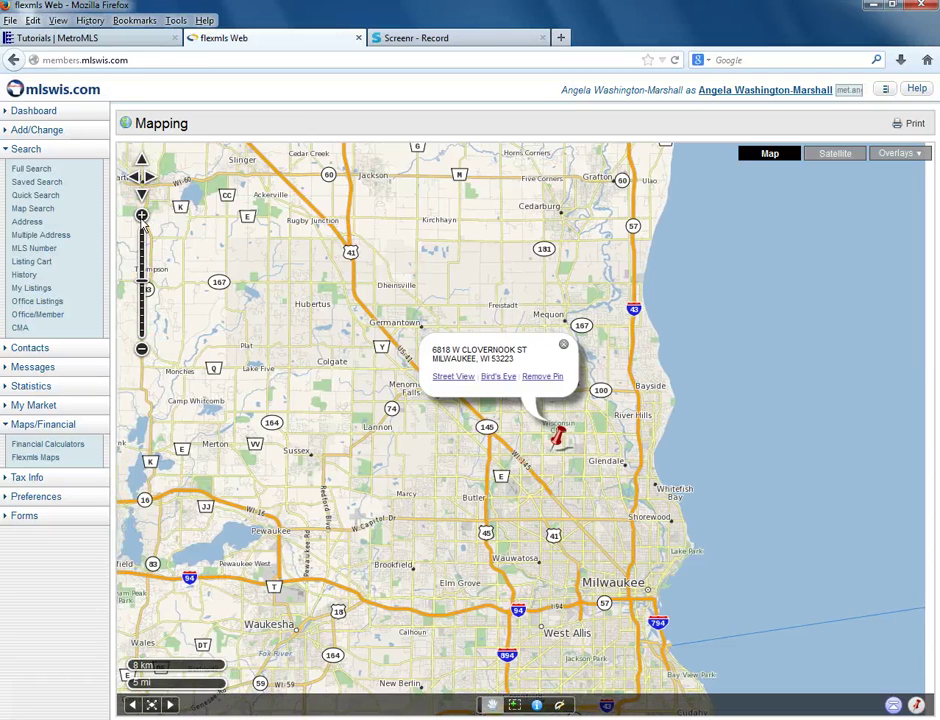
pyautogui.click(142, 220)
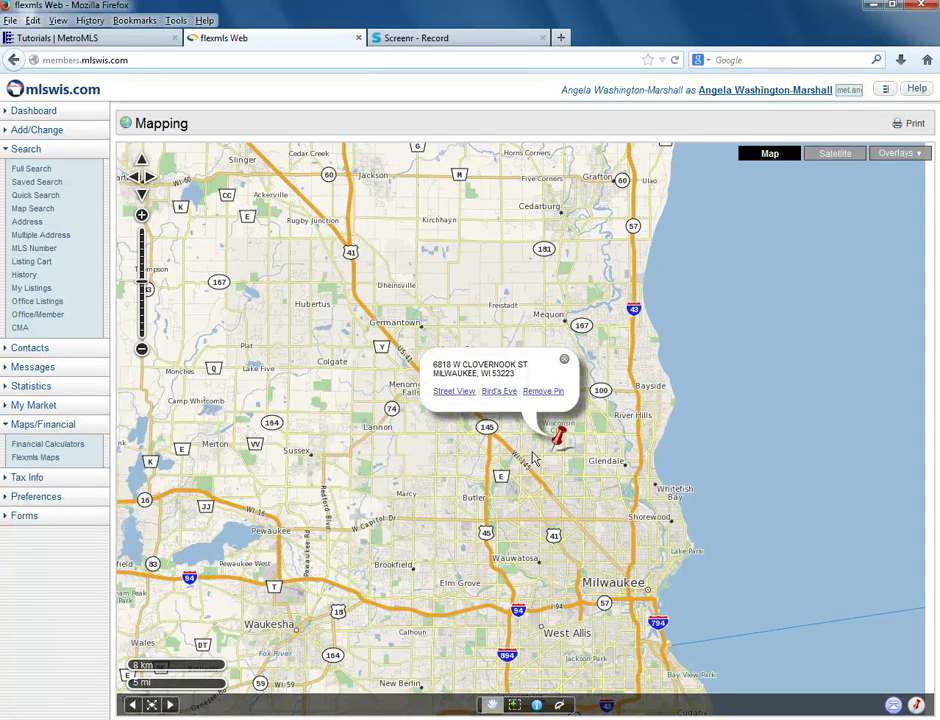
pyautogui.scroll(1, 490, 460)
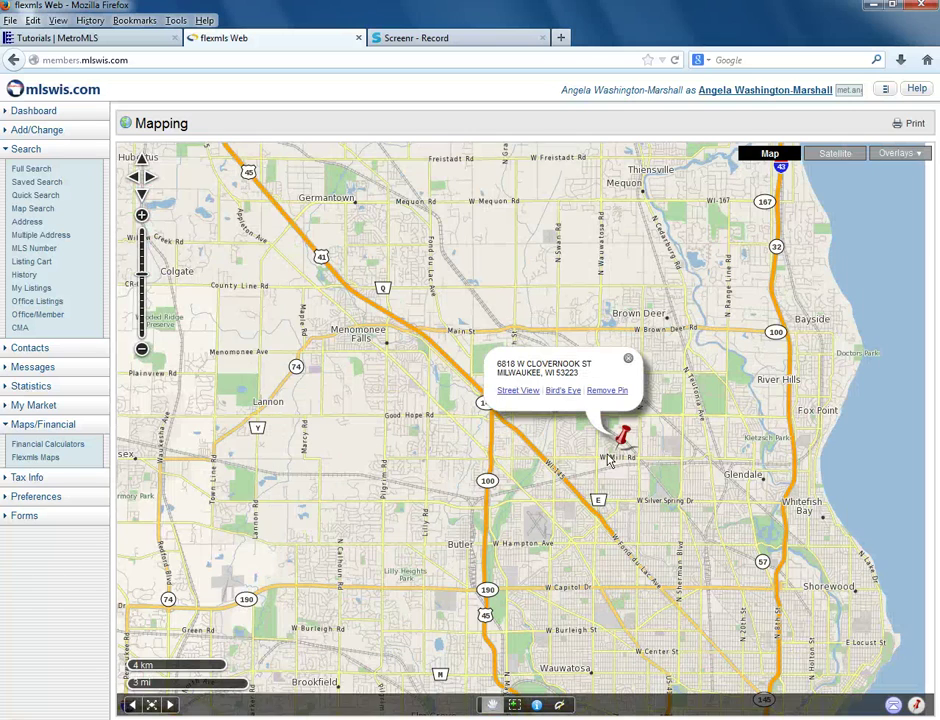
pyautogui.scroll(2, 610, 460)
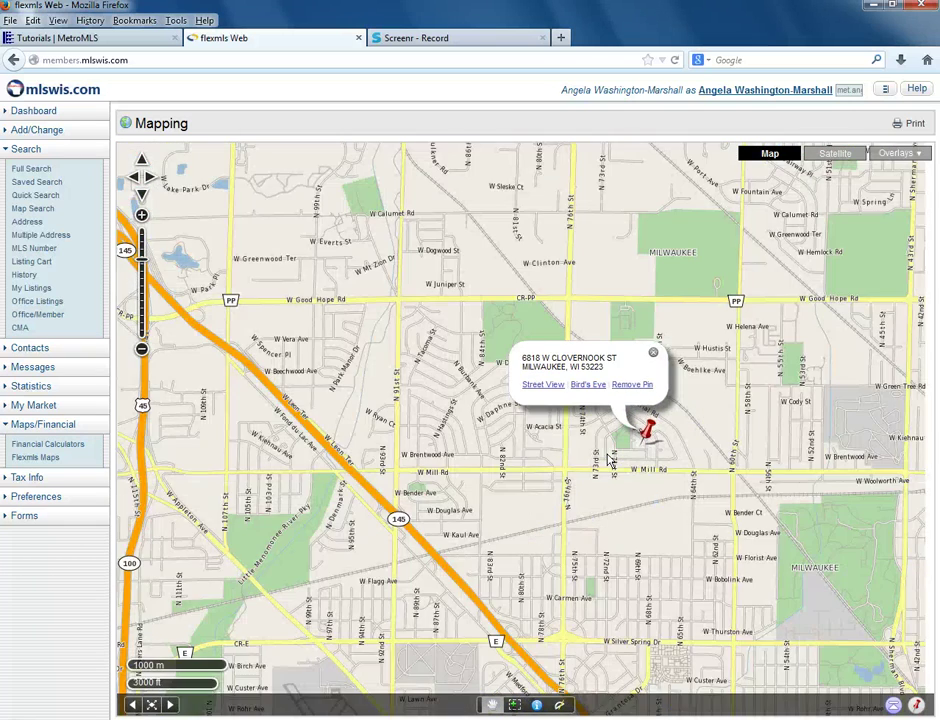
pyautogui.scroll(-1, 611, 459)
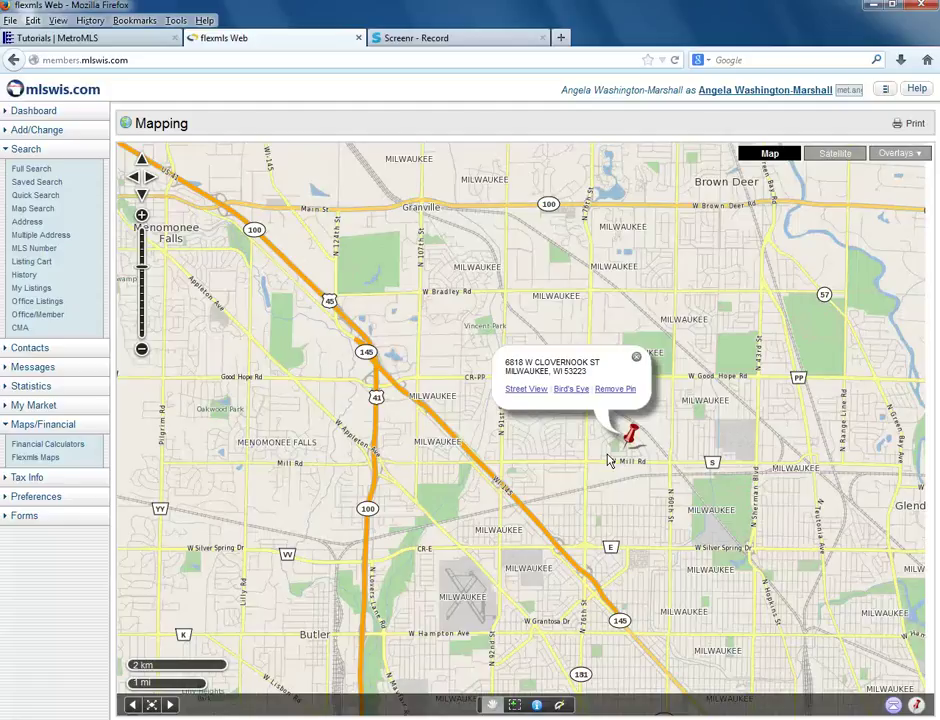
pyautogui.scroll(1, 608, 460)
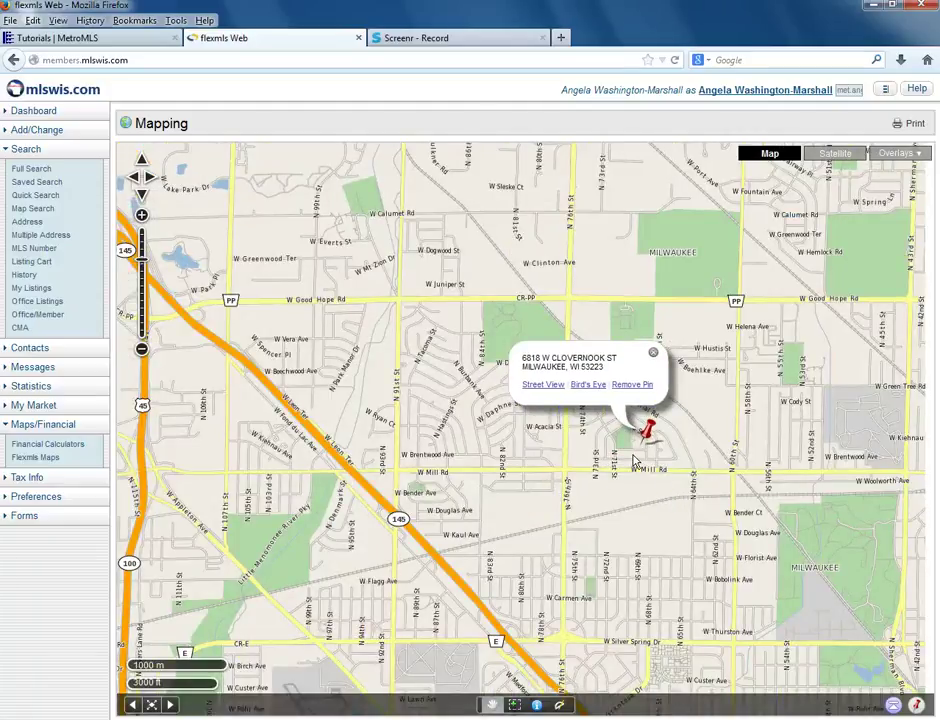
pyautogui.scroll(1, 633, 461)
pyautogui.moveTo(672, 367); pyautogui.dragTo(512, 374)
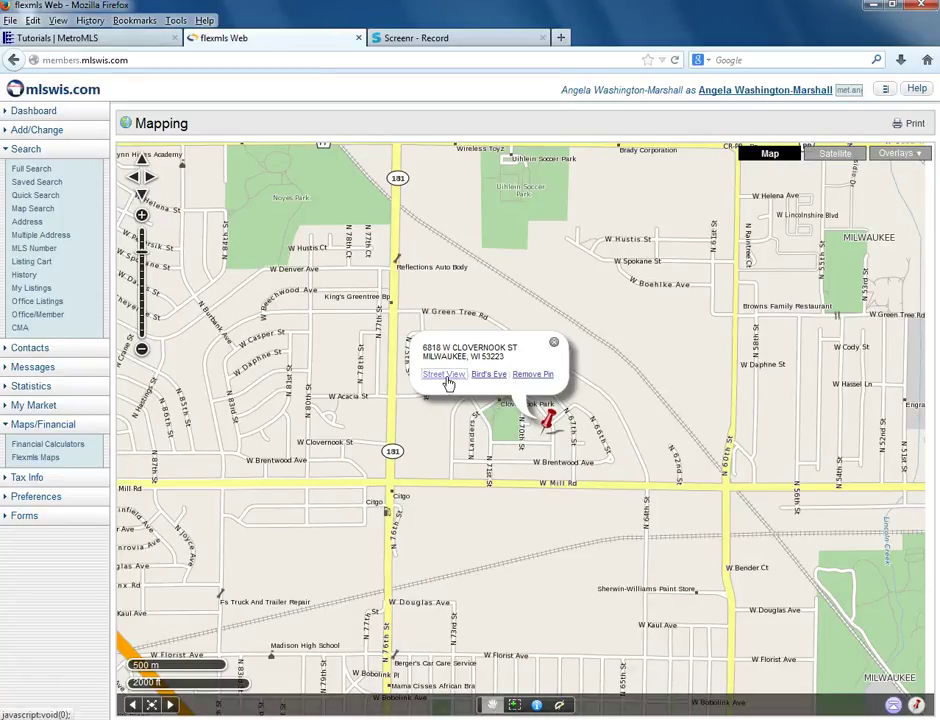
pyautogui.click(446, 375)
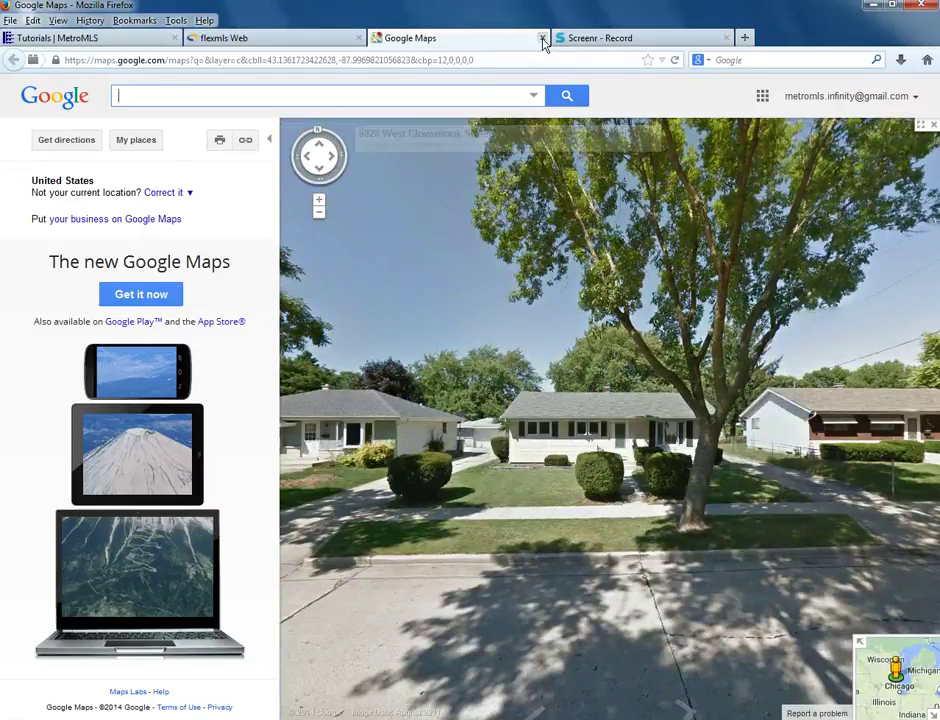
pyautogui.click(542, 38)
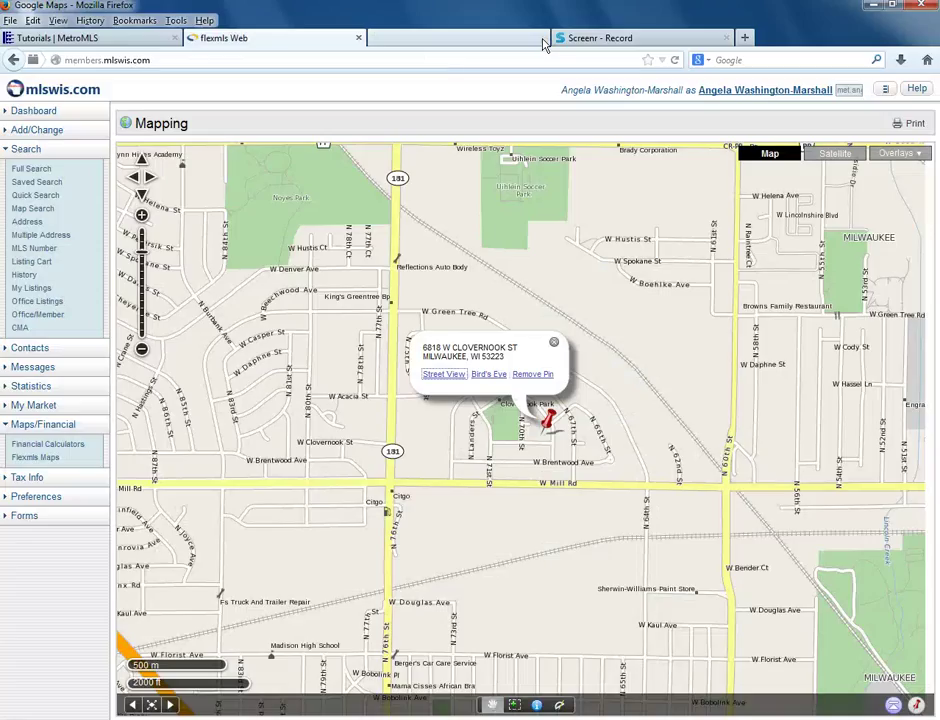
pyautogui.click(490, 378)
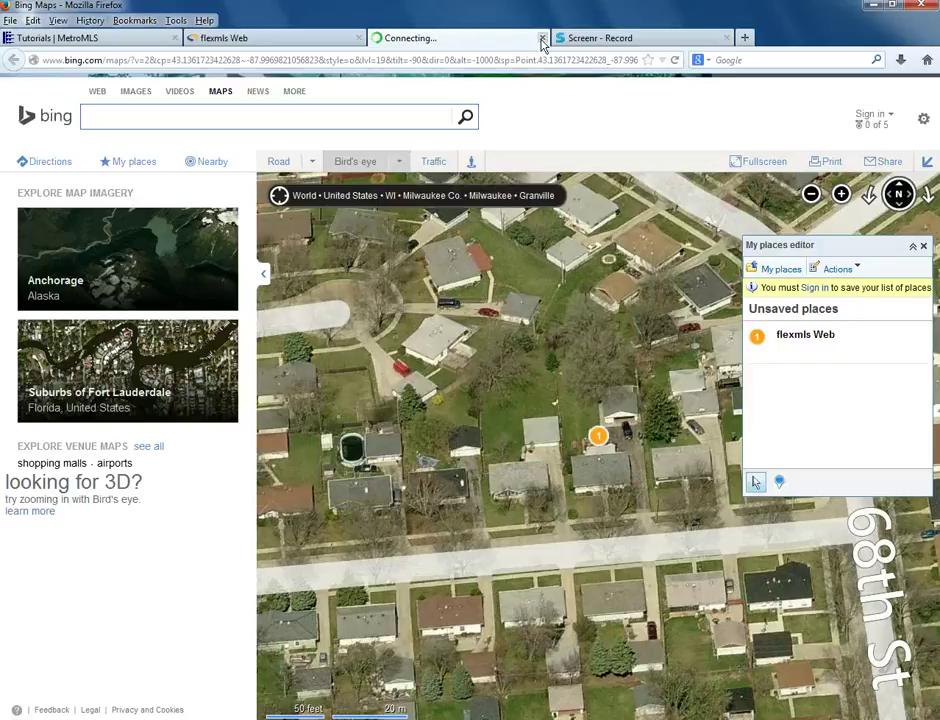
pyautogui.click(542, 39)
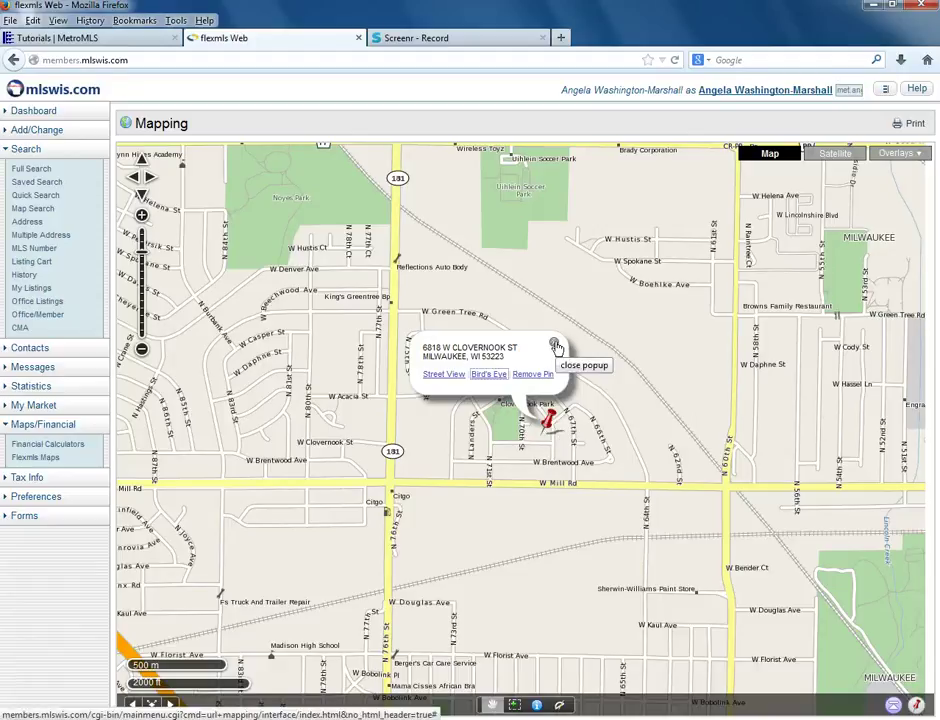
# Close the pin's address popup, zoom out two levels and shift the map to show more area south
pyautogui.click(556, 346)
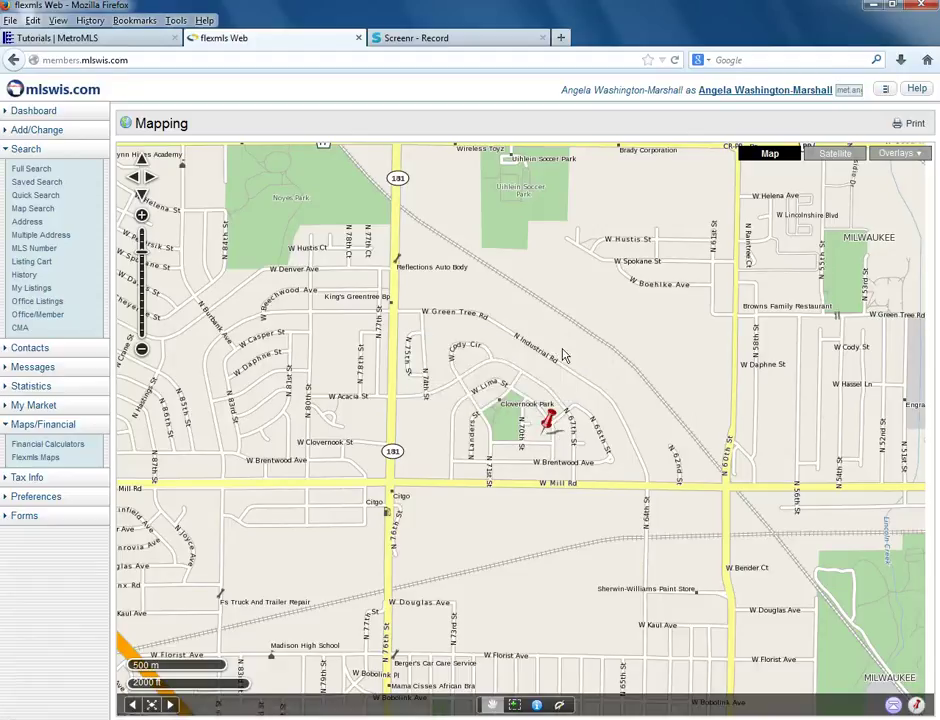
pyautogui.click(551, 424)
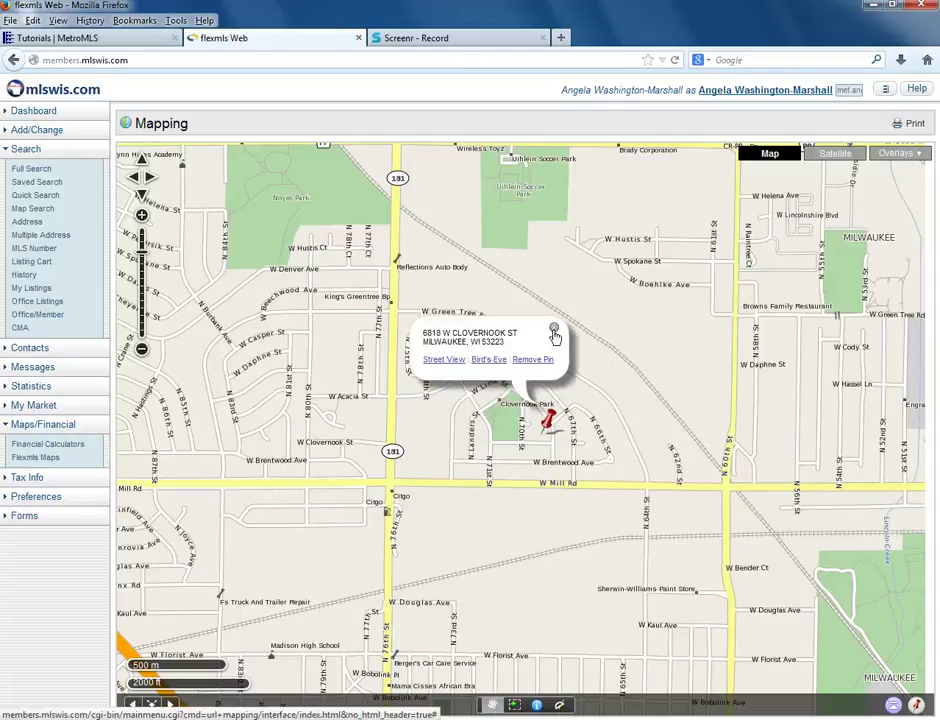
pyautogui.click(556, 338)
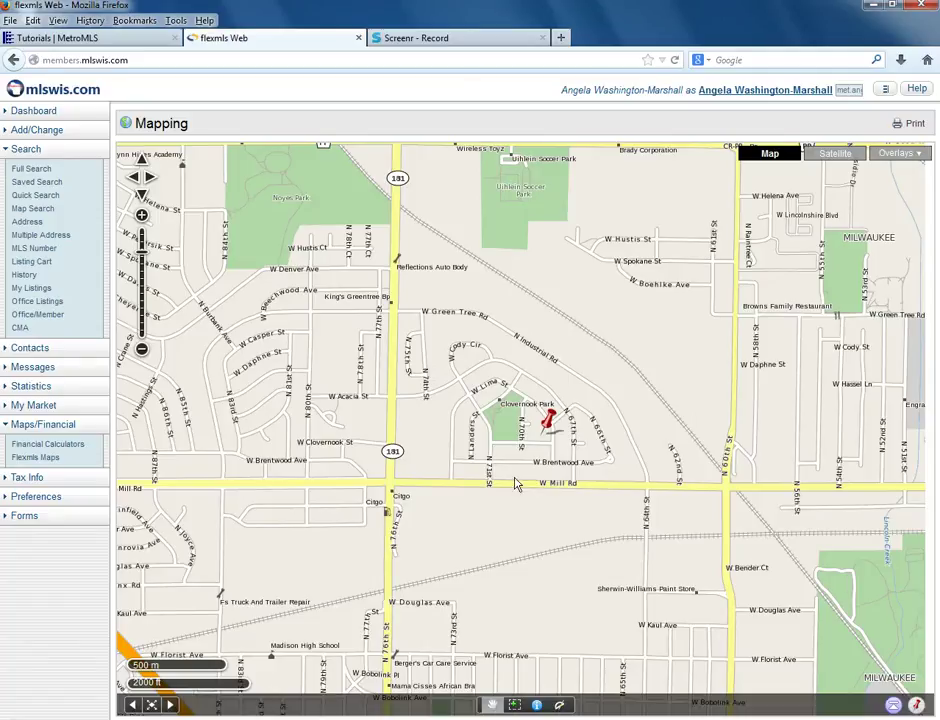
pyautogui.scroll(-1, 516, 484)
pyautogui.scroll(-1, 516, 484)
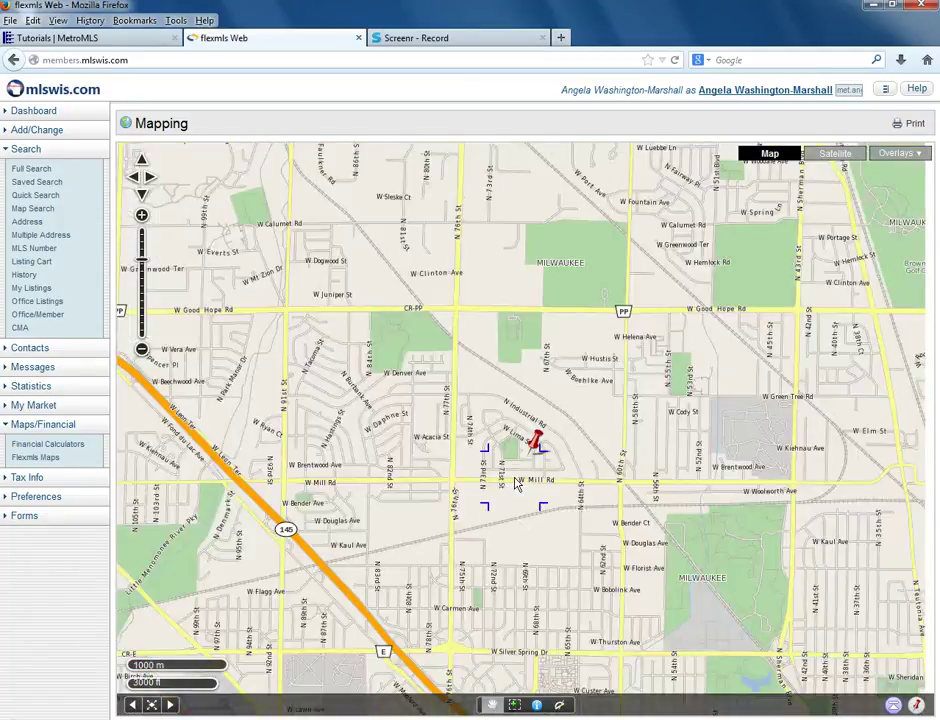
pyautogui.moveTo(516, 484); pyautogui.dragTo(527, 393)
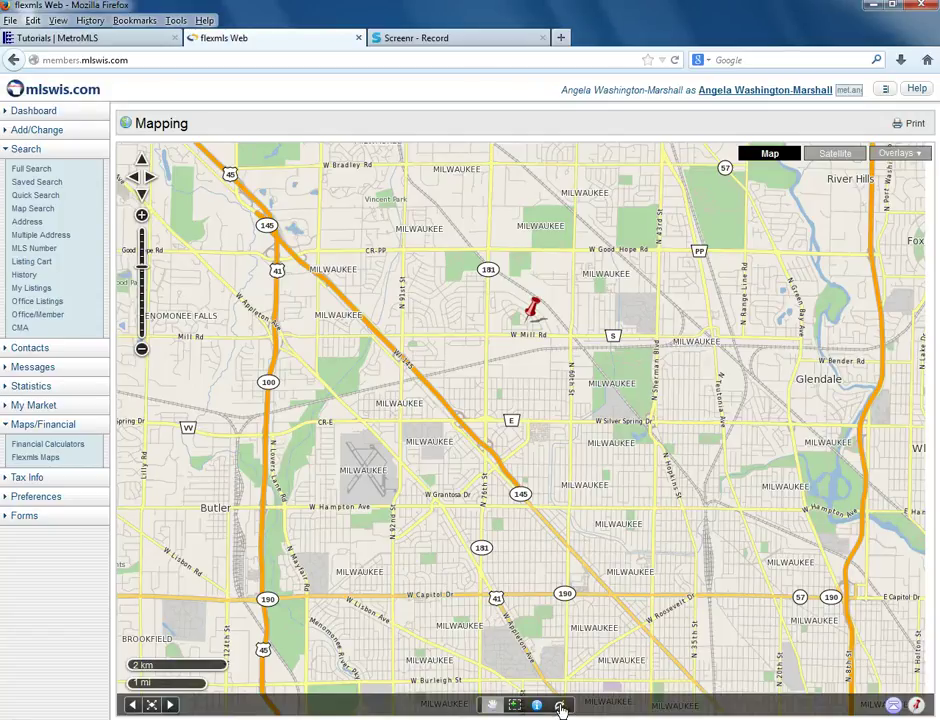
# Measure a multi-leg distance of about 6.08 mi along W Mill Rd, then clear it
pyautogui.click(561, 707)
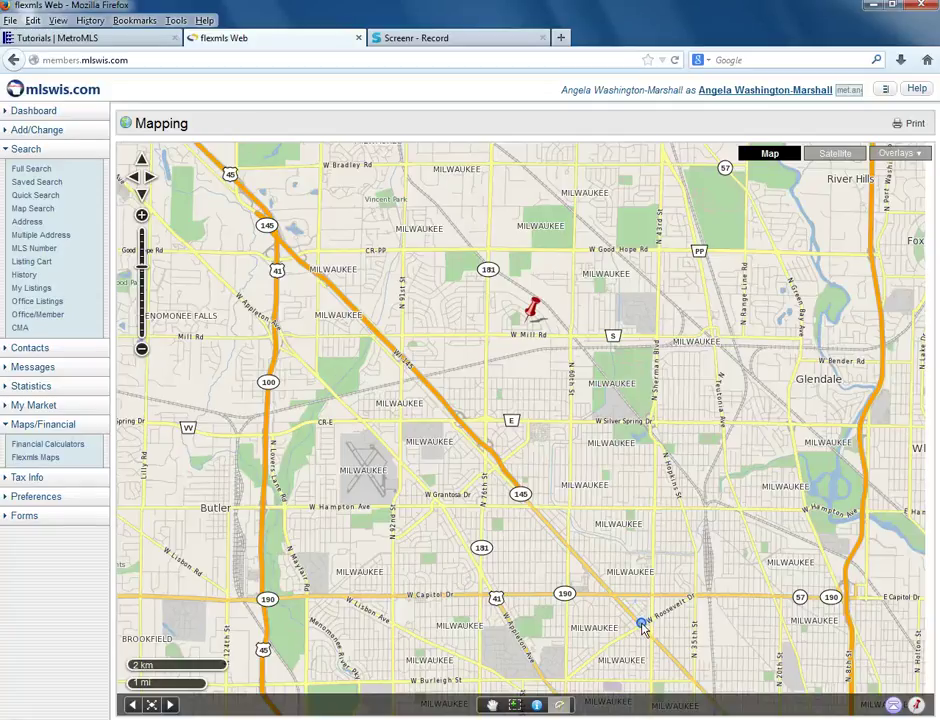
pyautogui.click(642, 625)
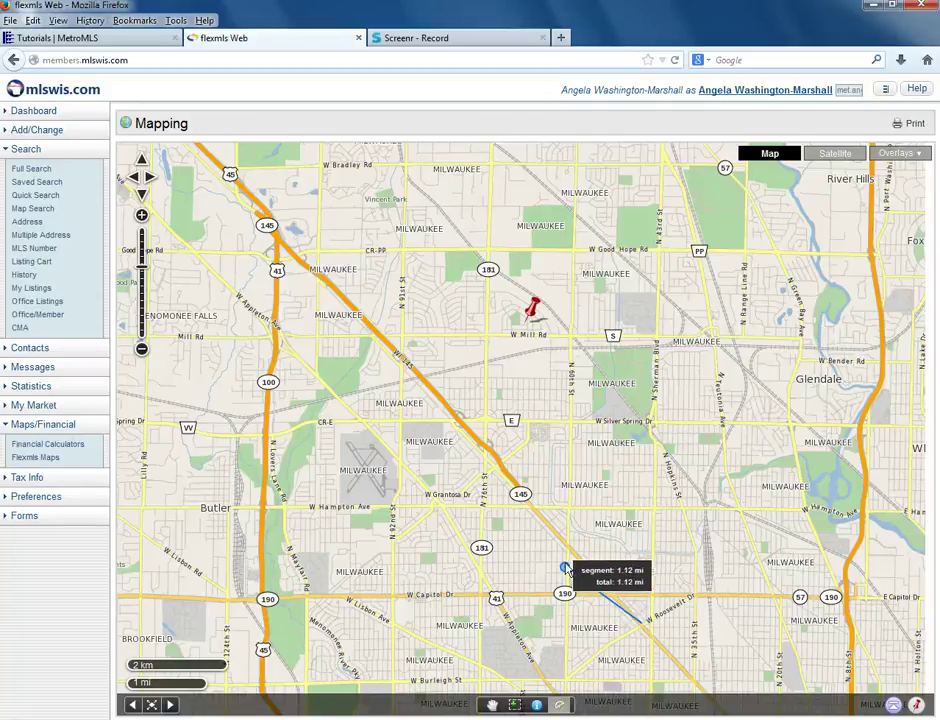
pyautogui.click(398, 360)
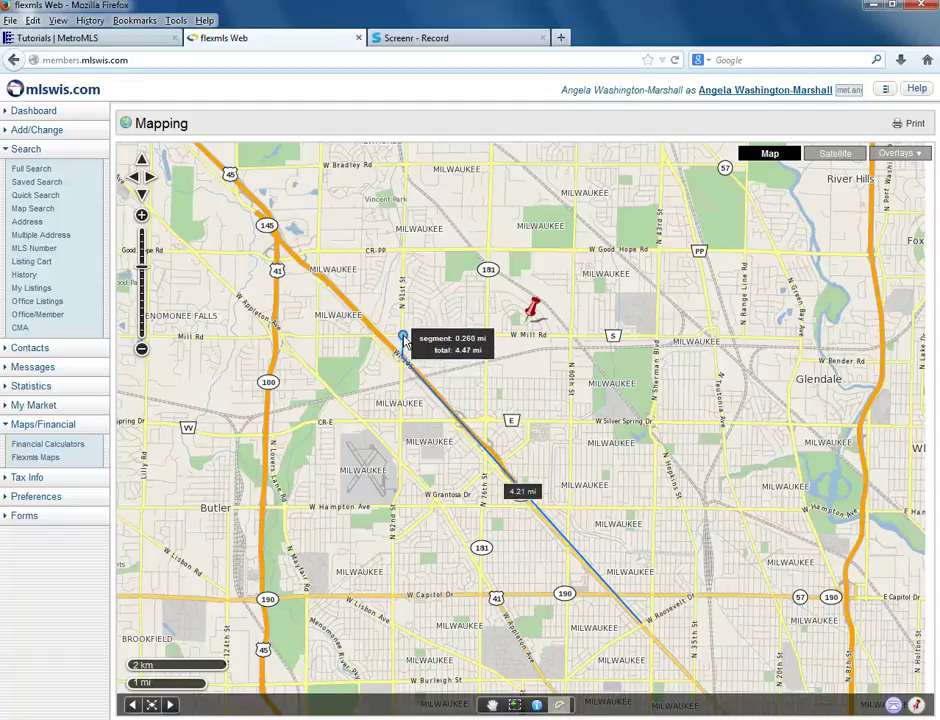
pyautogui.click(404, 336)
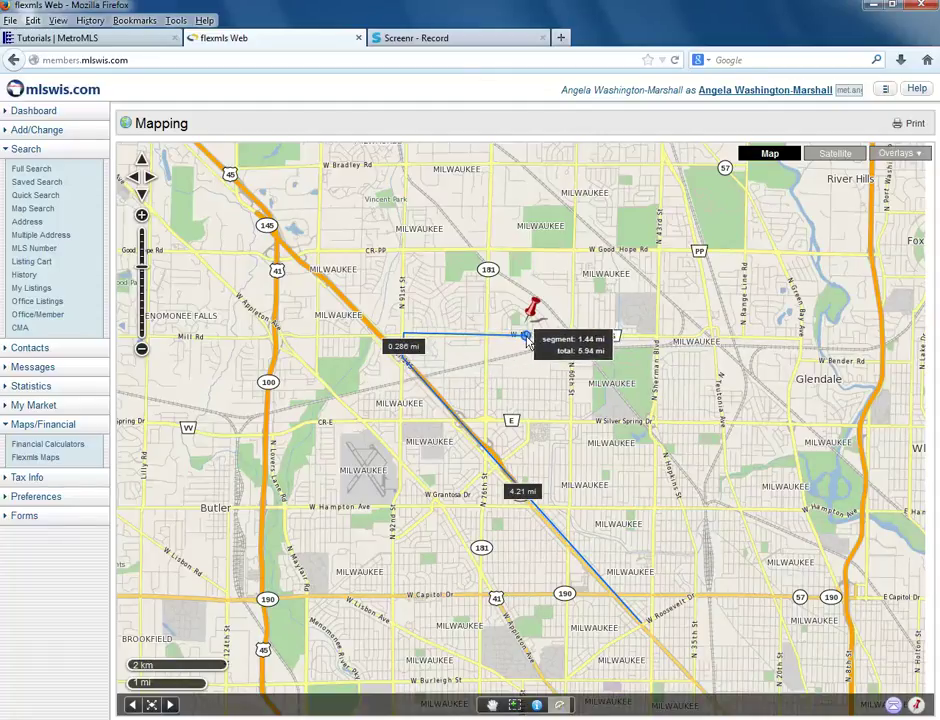
pyautogui.click(526, 337)
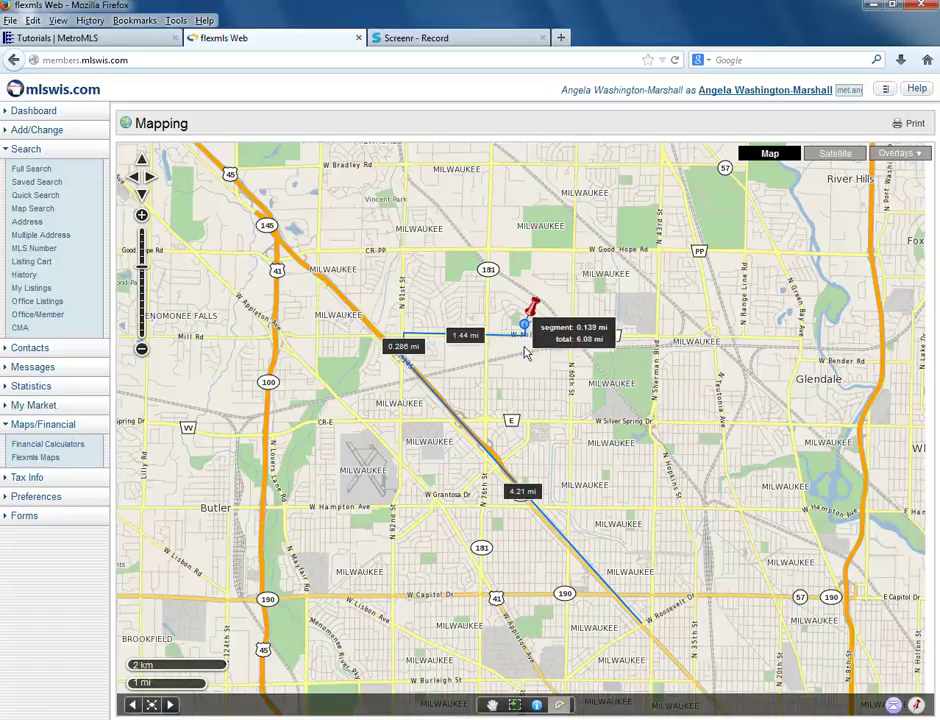
pyautogui.click(491, 705)
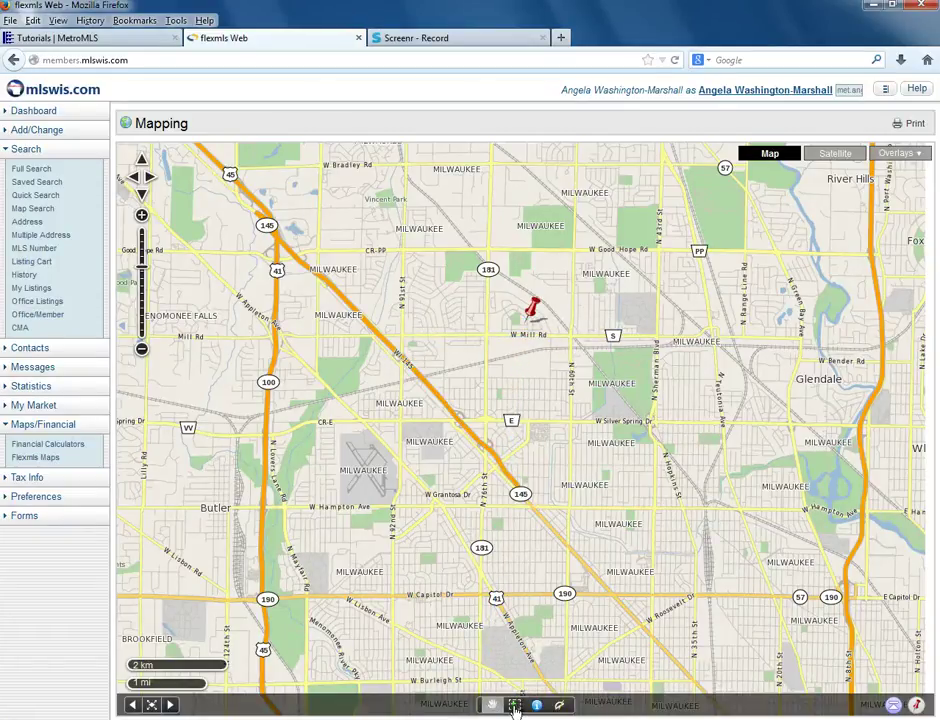
# Zoom in on the pin with zoom boxes, panning and scrolling until lot numbers near W Clovernook St show
pyautogui.click(514, 707)
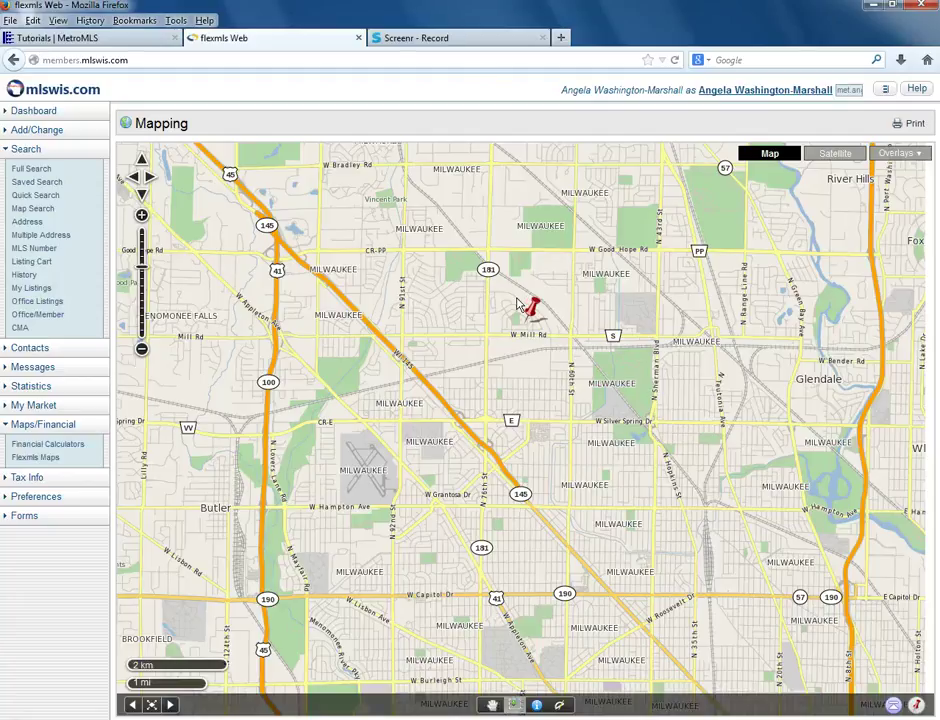
pyautogui.moveTo(516, 298); pyautogui.dragTo(537, 338)
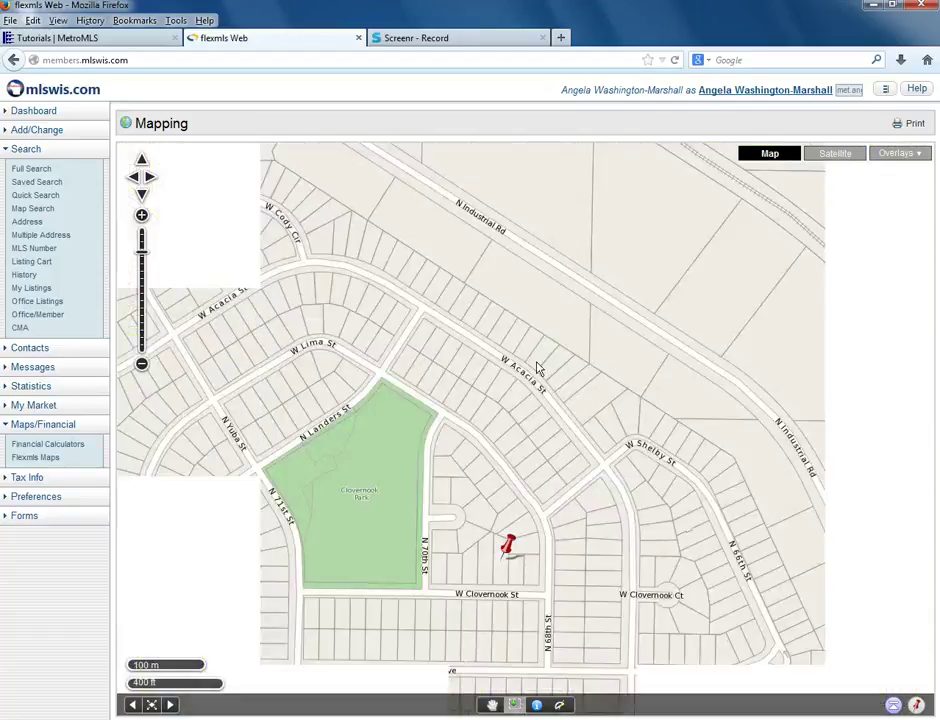
pyautogui.moveTo(541, 540); pyautogui.dragTo(556, 434)
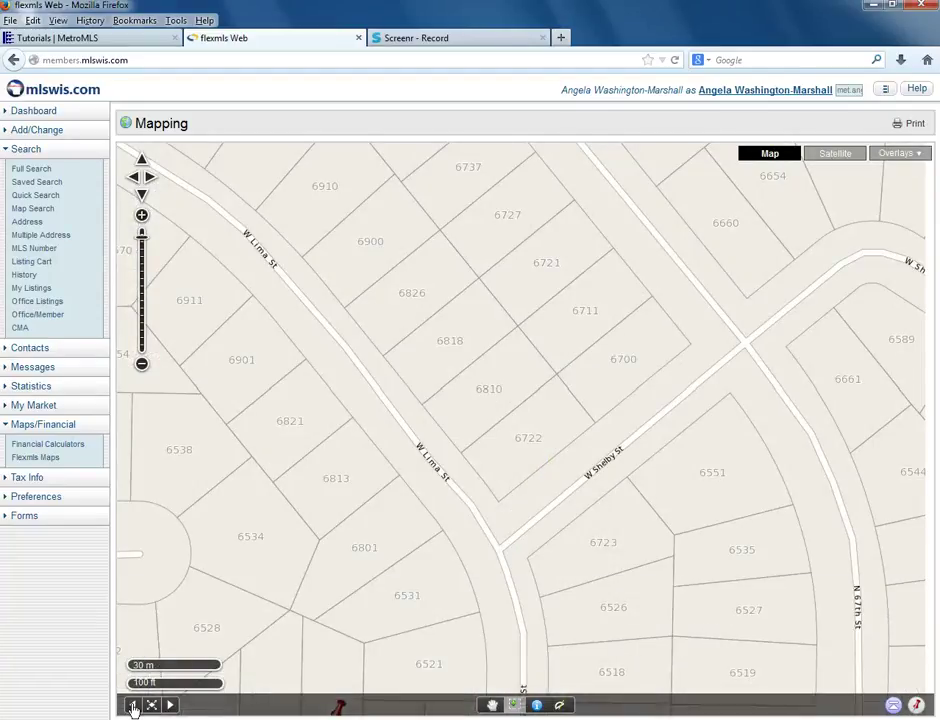
pyautogui.click(133, 706)
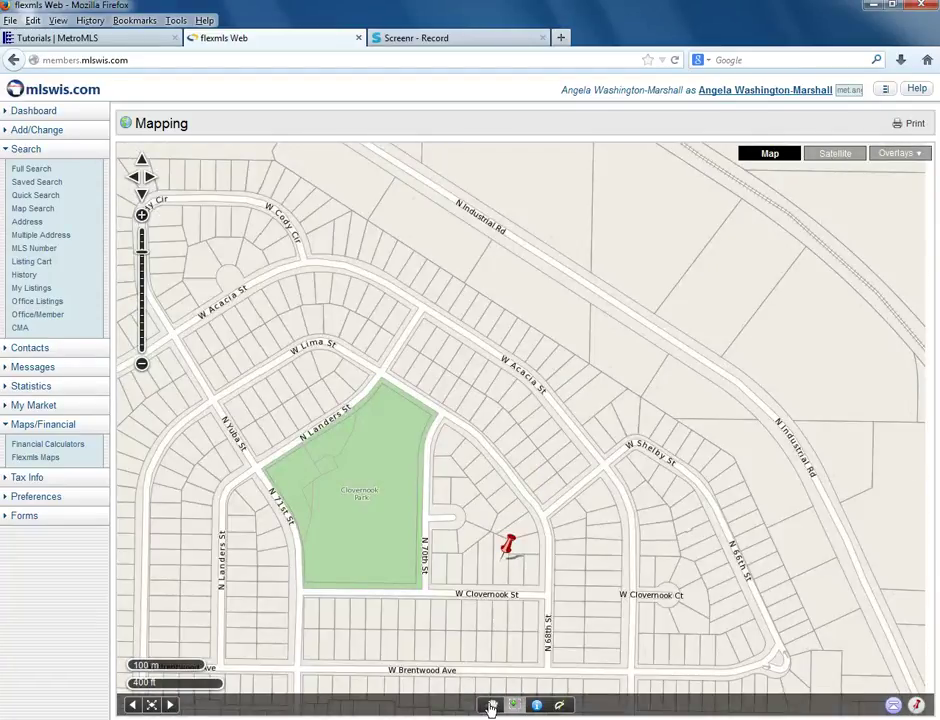
pyautogui.click(491, 707)
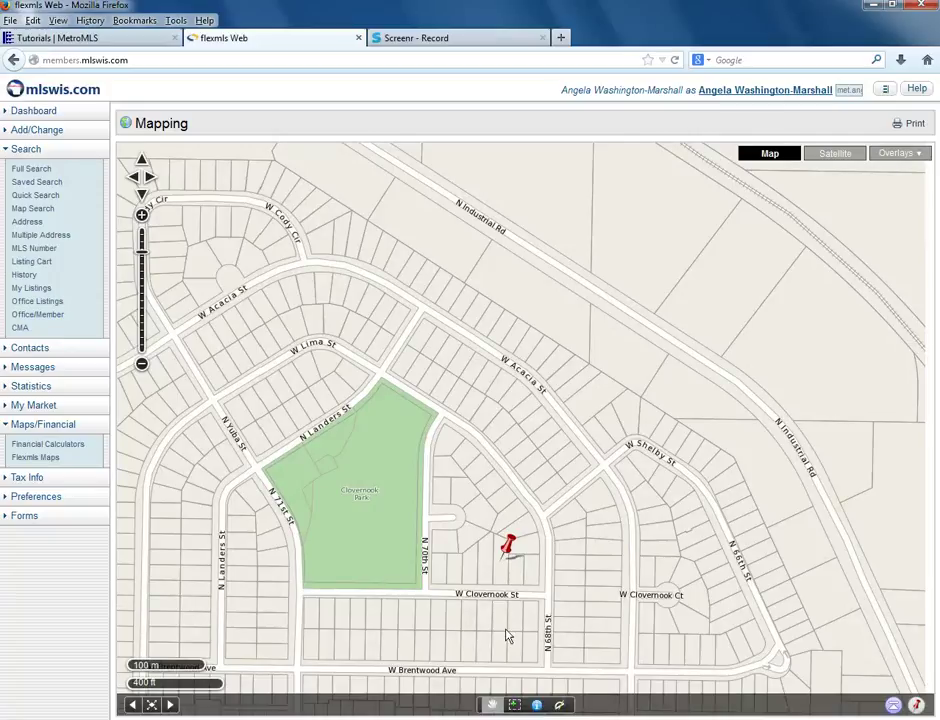
pyautogui.moveTo(499, 582); pyautogui.dragTo(521, 540)
pyautogui.scroll(1, 521, 540)
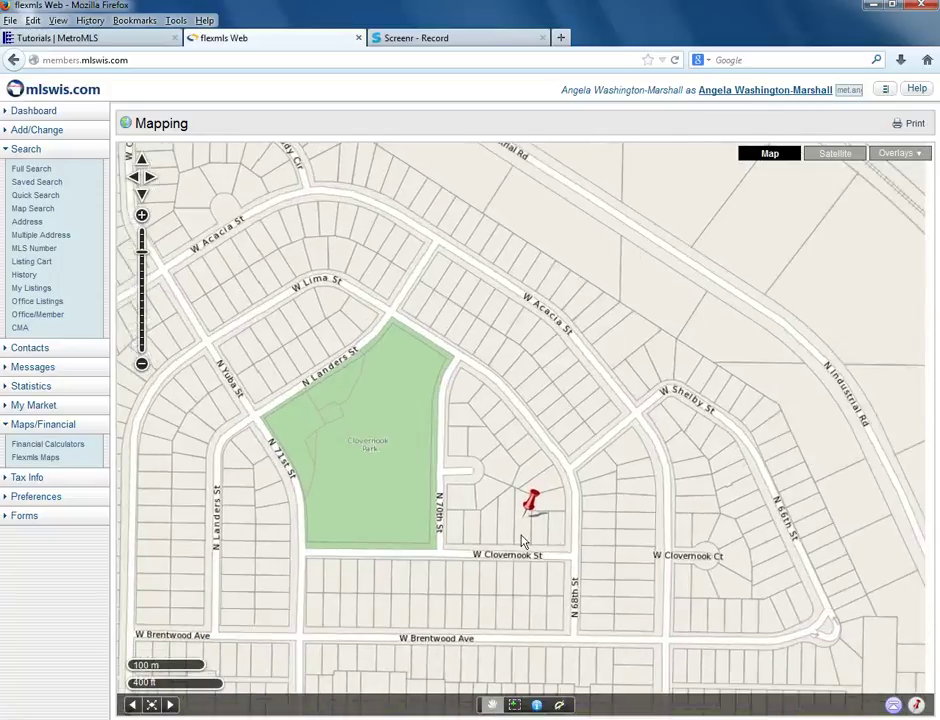
pyautogui.scroll(1, 521, 540)
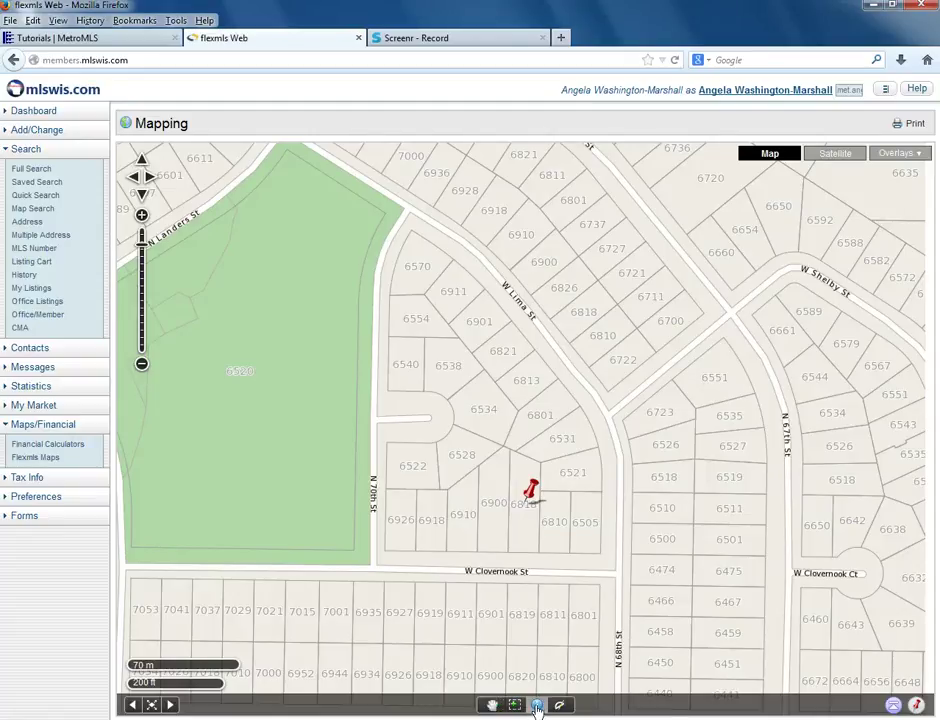
pyautogui.click(537, 706)
pyautogui.click(522, 538)
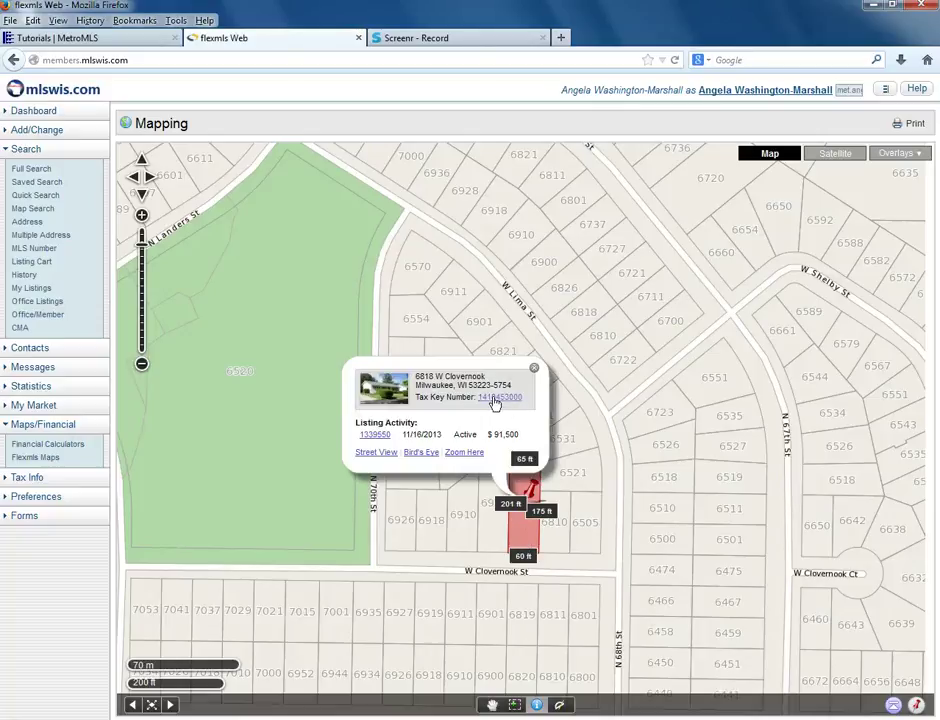
pyautogui.click(494, 398)
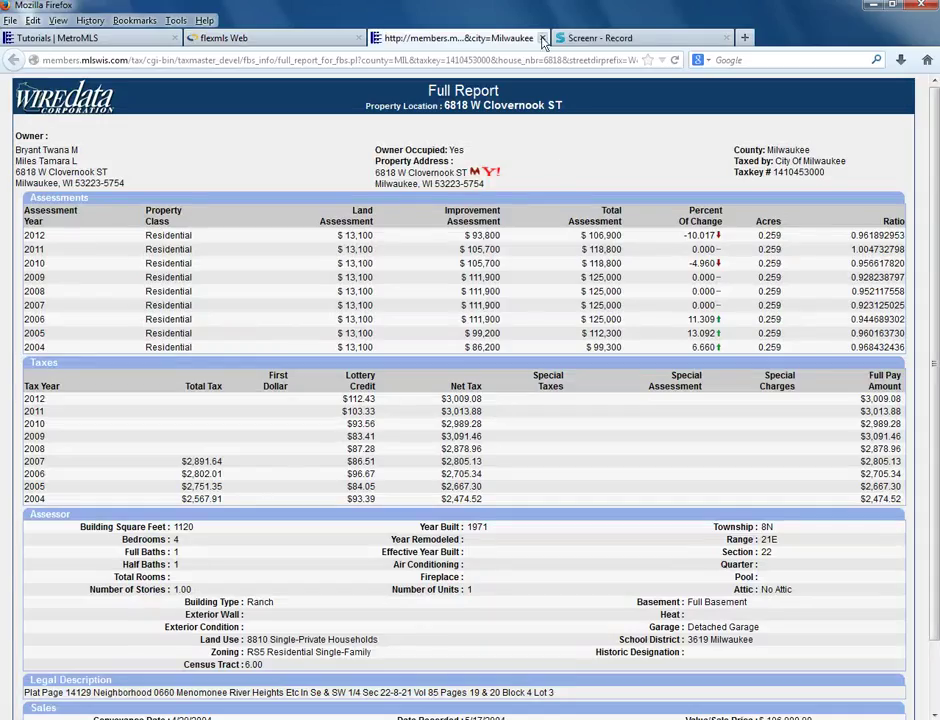
pyautogui.click(543, 39)
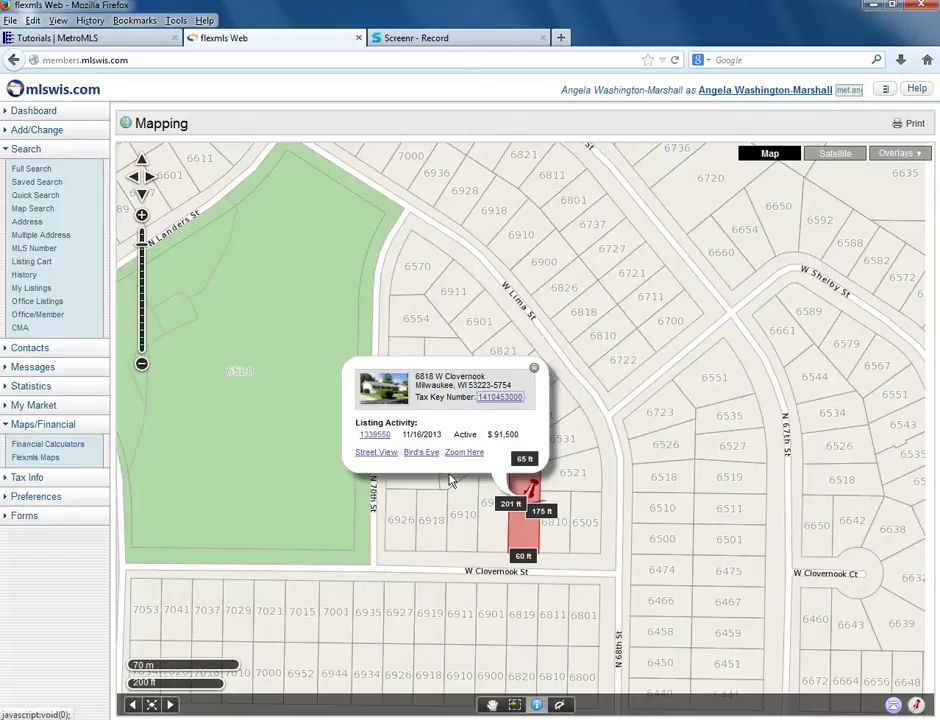
pyautogui.click(587, 533)
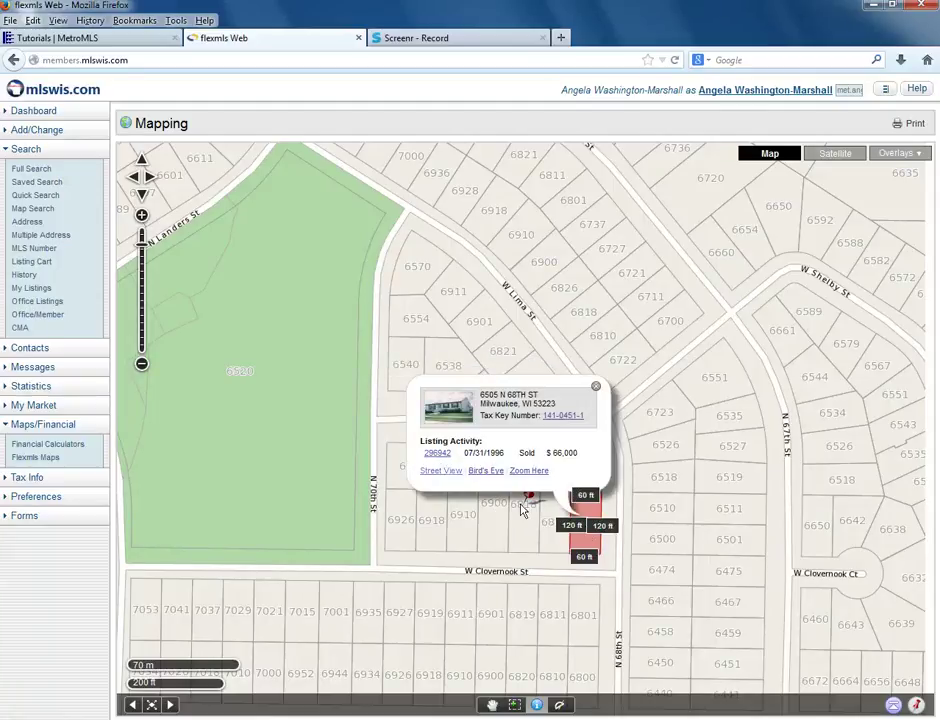
pyautogui.click(547, 527)
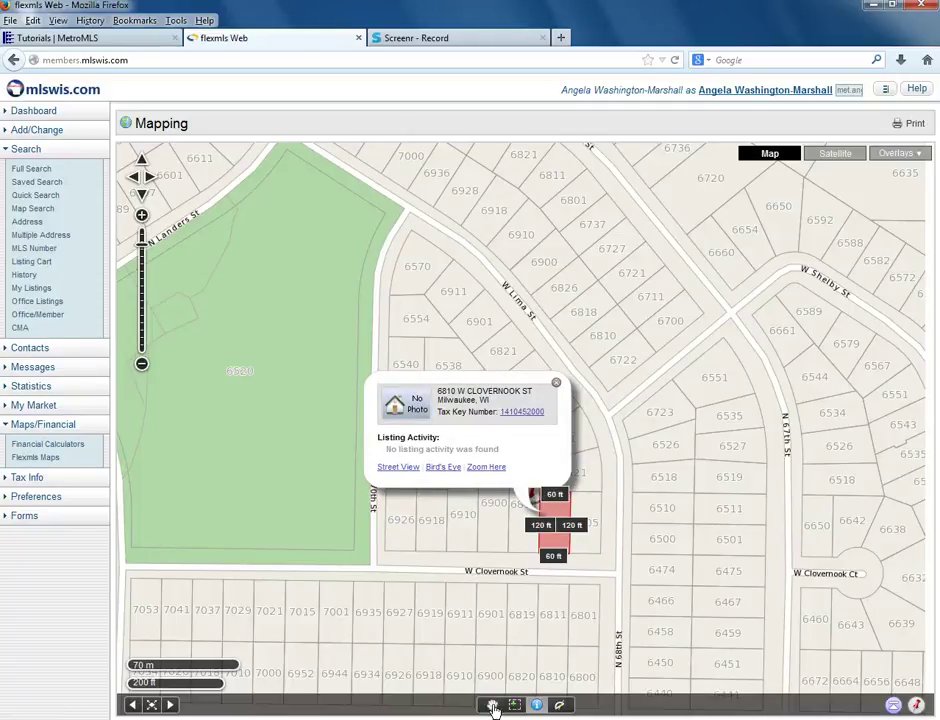
pyautogui.click(492, 706)
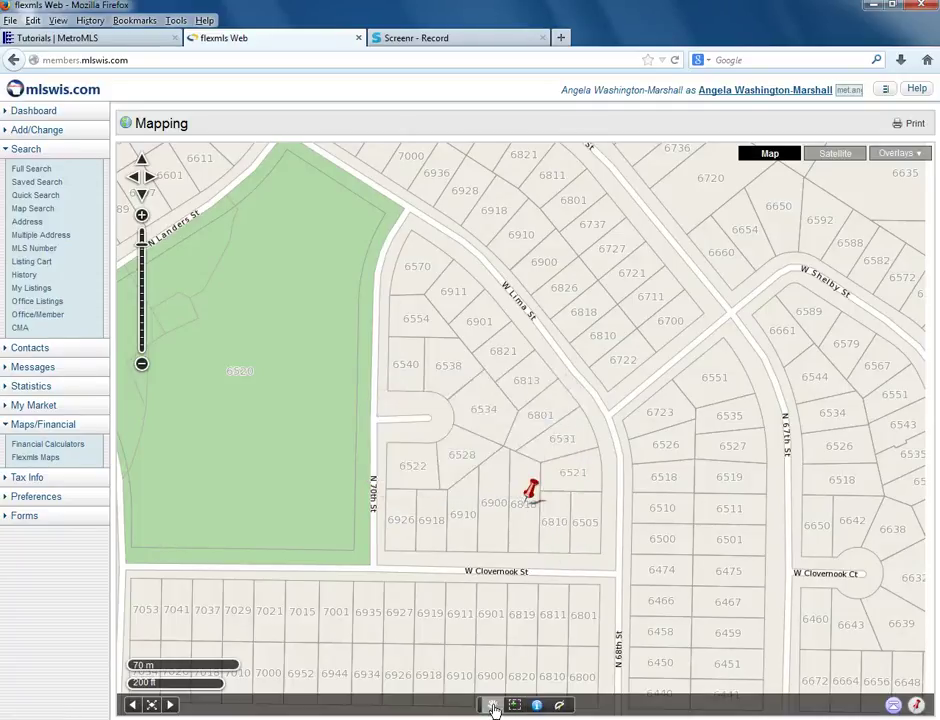
# Preview Satellite imagery, return to Map, then swap the Acres overlay for Zip Codes
pyautogui.click(840, 161)
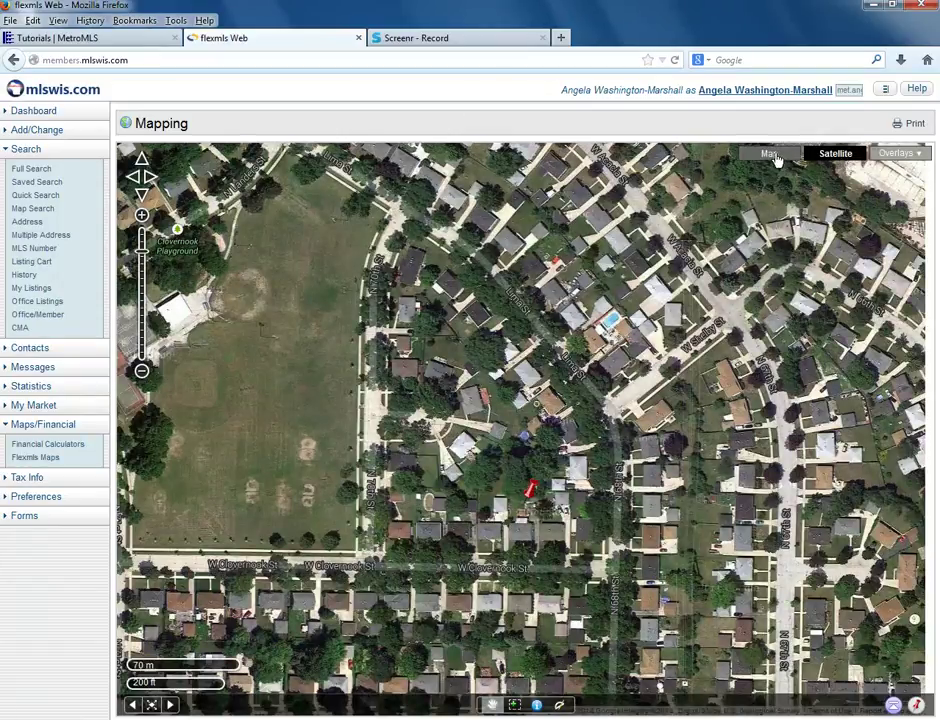
pyautogui.click(770, 154)
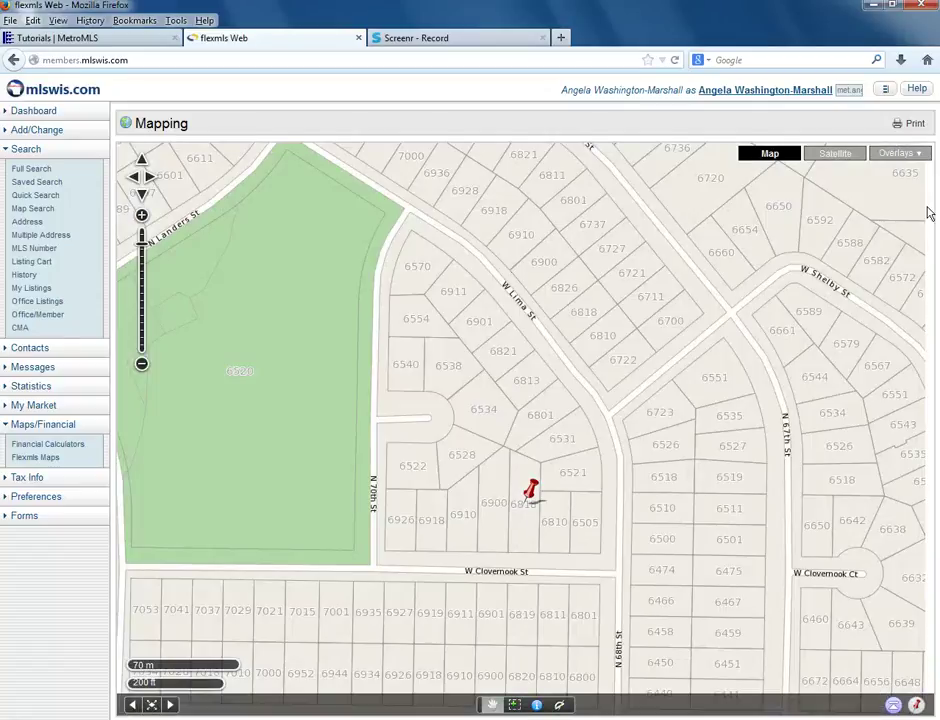
pyautogui.click(904, 156)
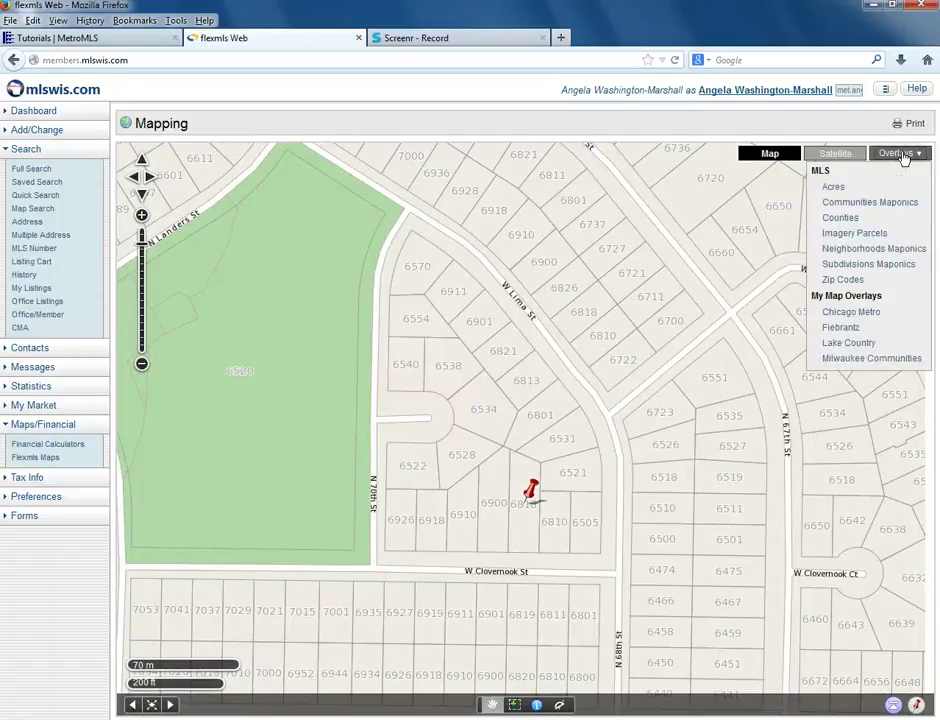
pyautogui.click(834, 187)
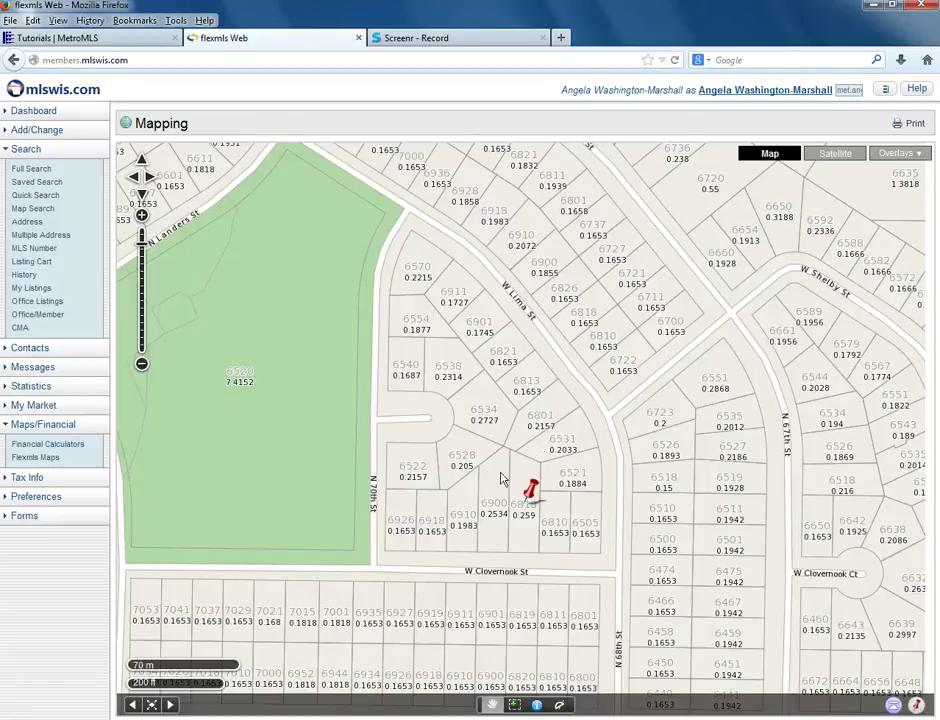
pyautogui.click(898, 156)
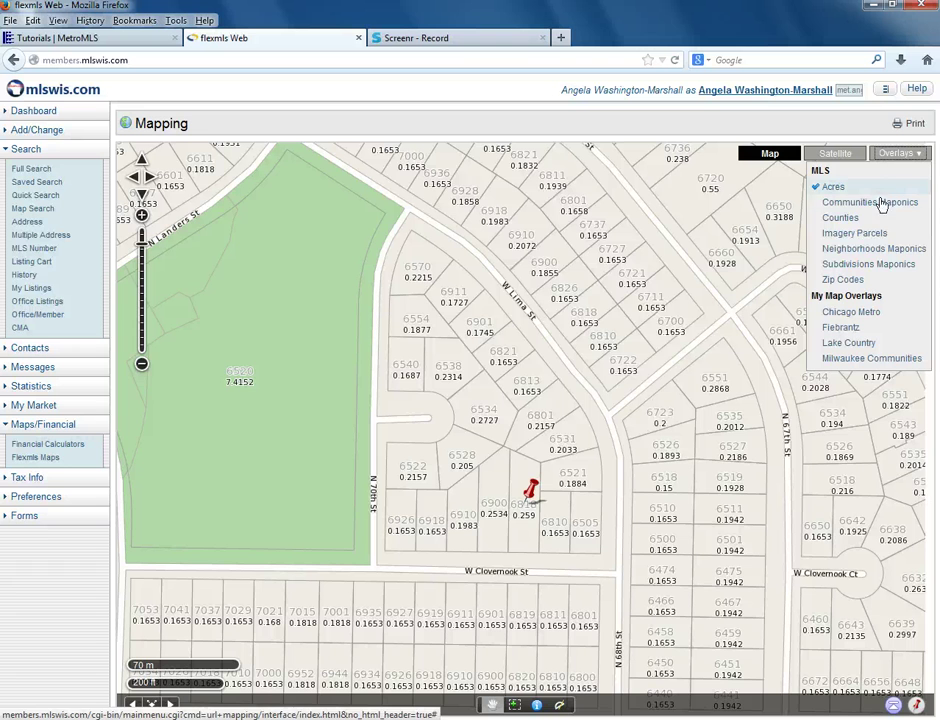
pyautogui.click(845, 281)
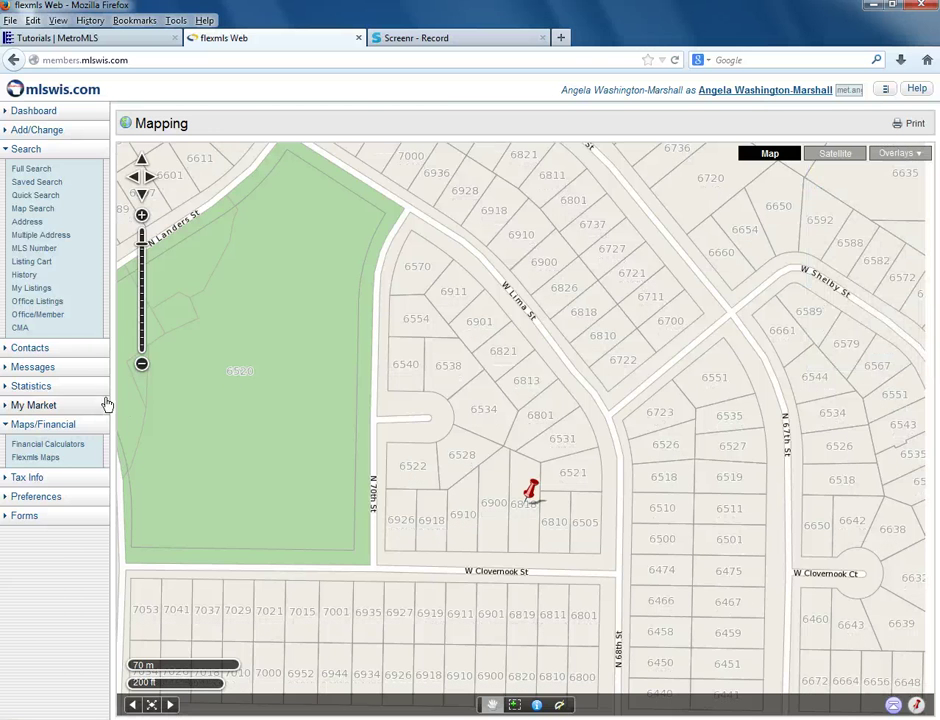
# Zoom the map out to the 2 km scale so zip areas 53218, 53223 and 53224 appear
pyautogui.click(141, 365)
pyautogui.click(141, 365)
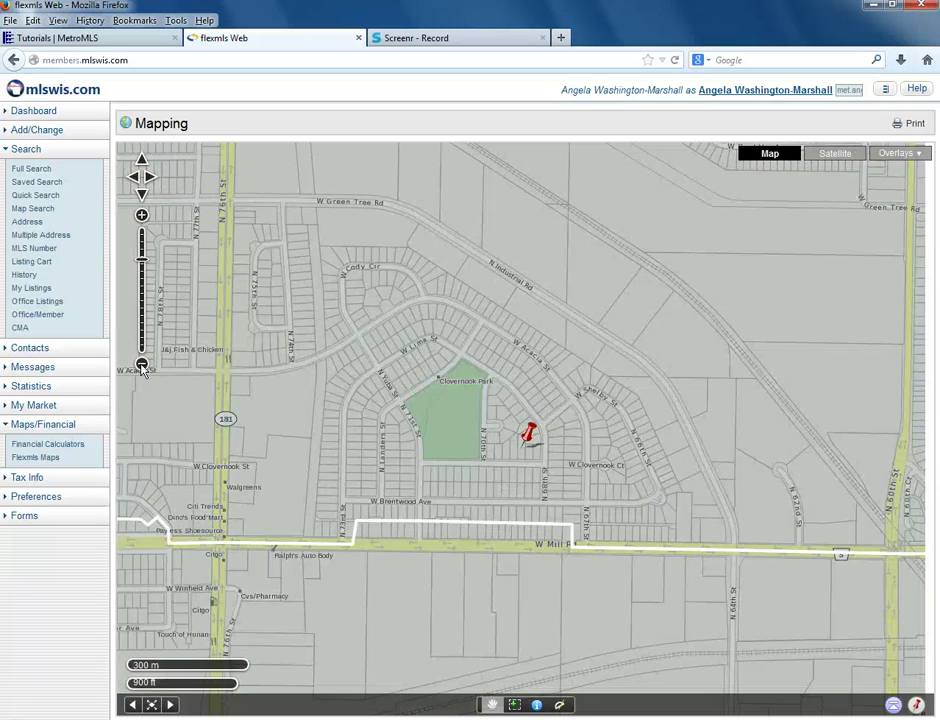
pyautogui.click(141, 365)
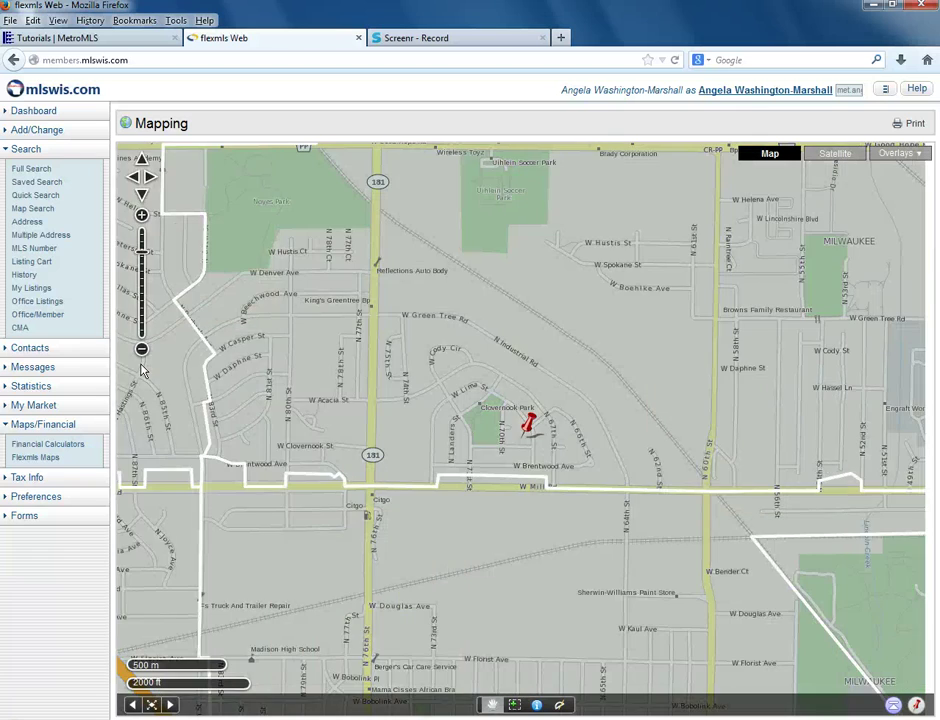
pyautogui.click(142, 352)
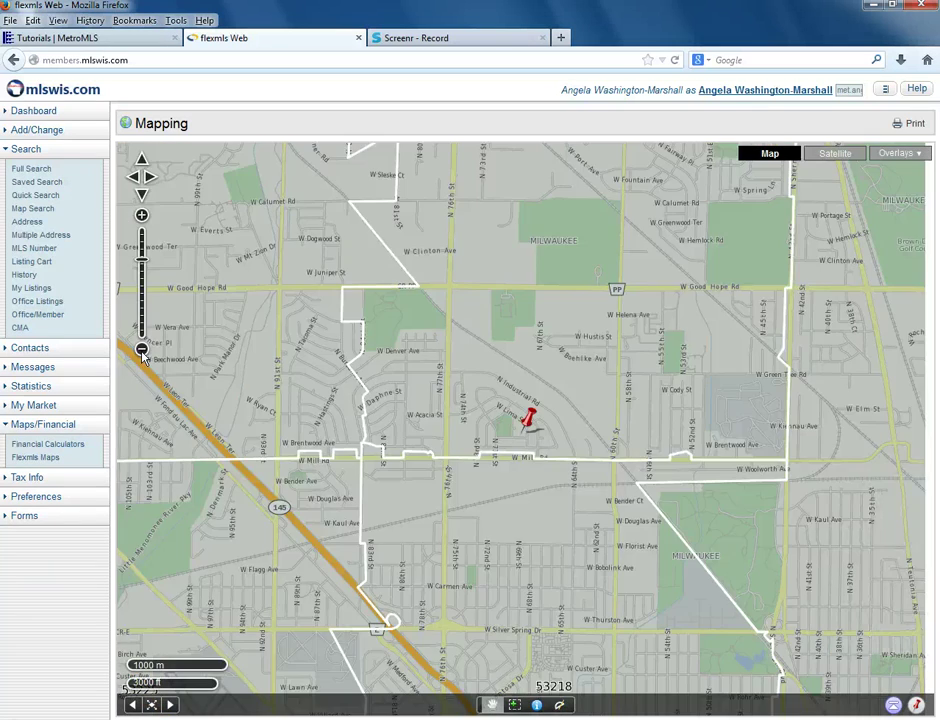
pyautogui.click(142, 350)
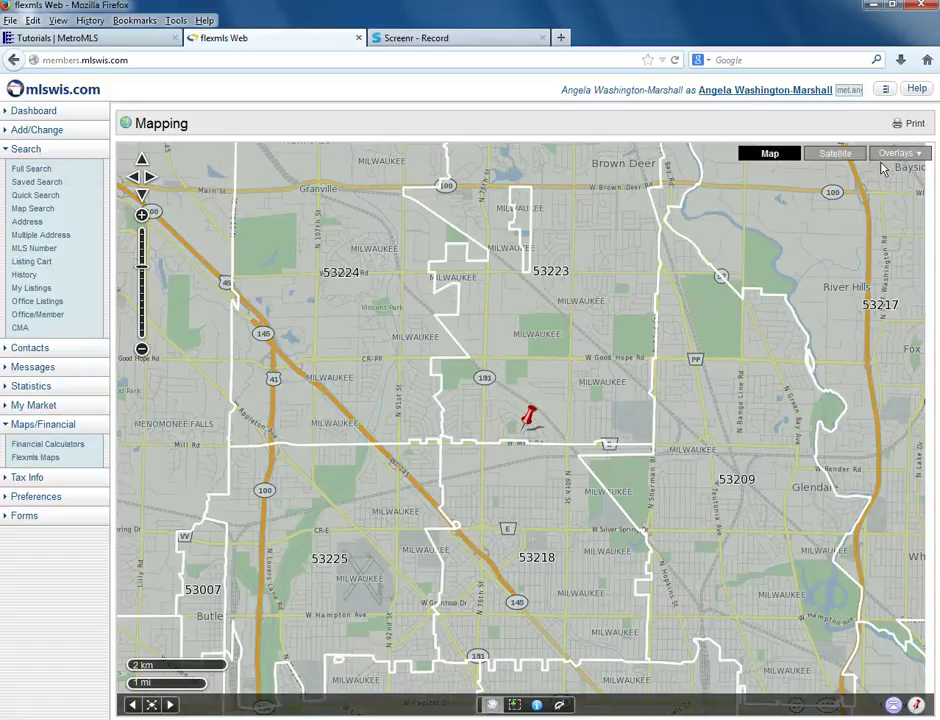
pyautogui.click(884, 157)
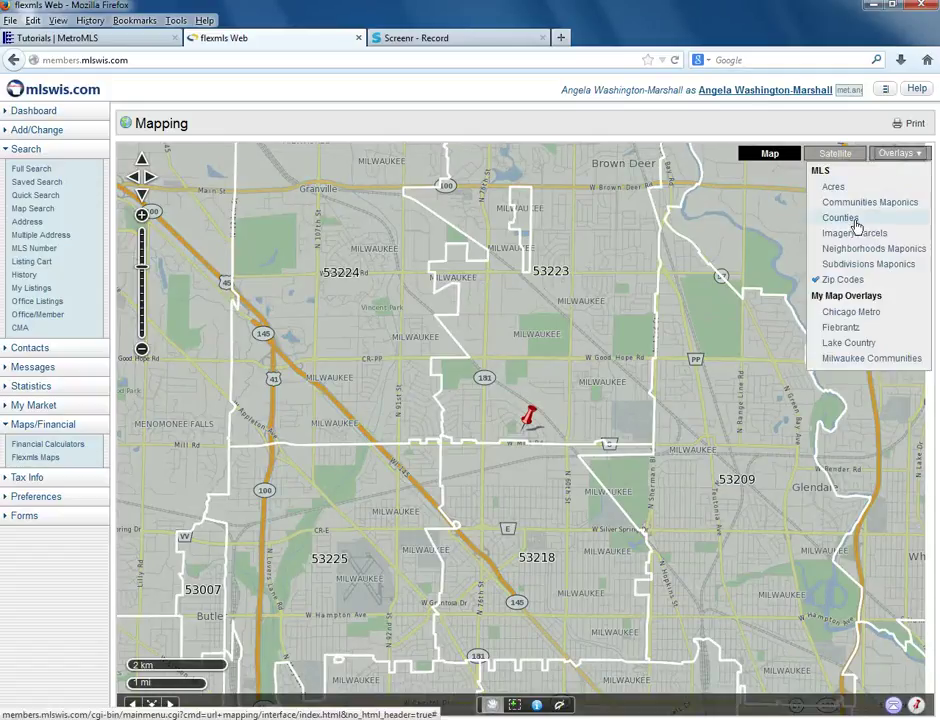